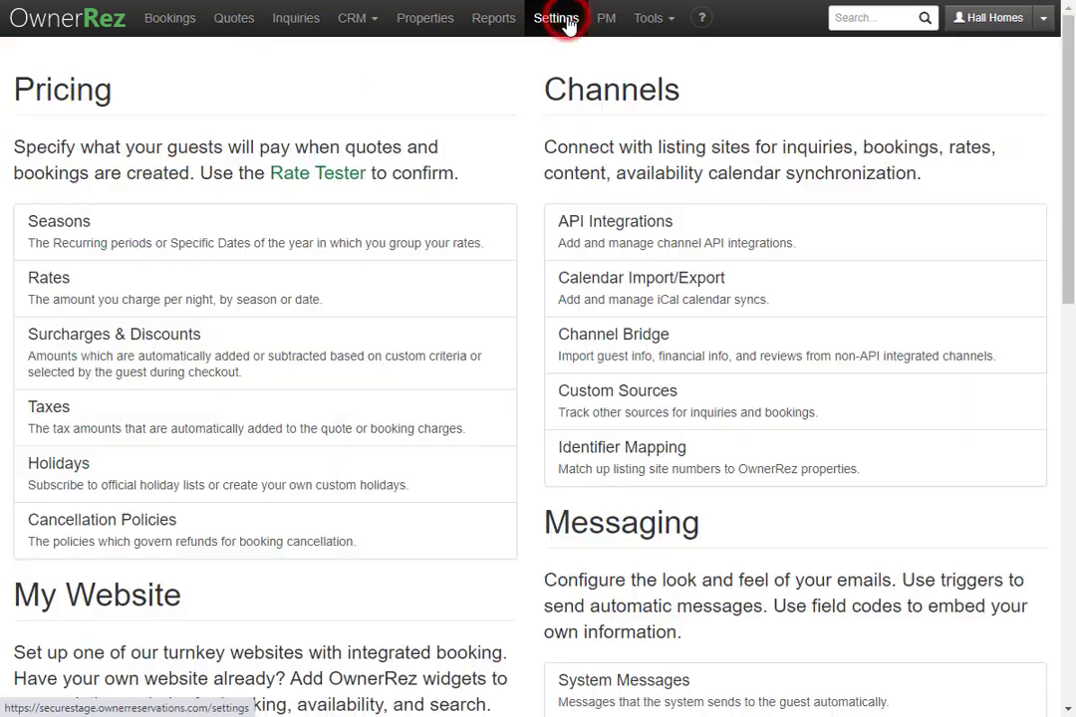
# Scroll to Branding & Legal in Settings and open Theming.
pyautogui.scroll(-6, 578, 223)
pyautogui.scroll(-1, 582, 224)
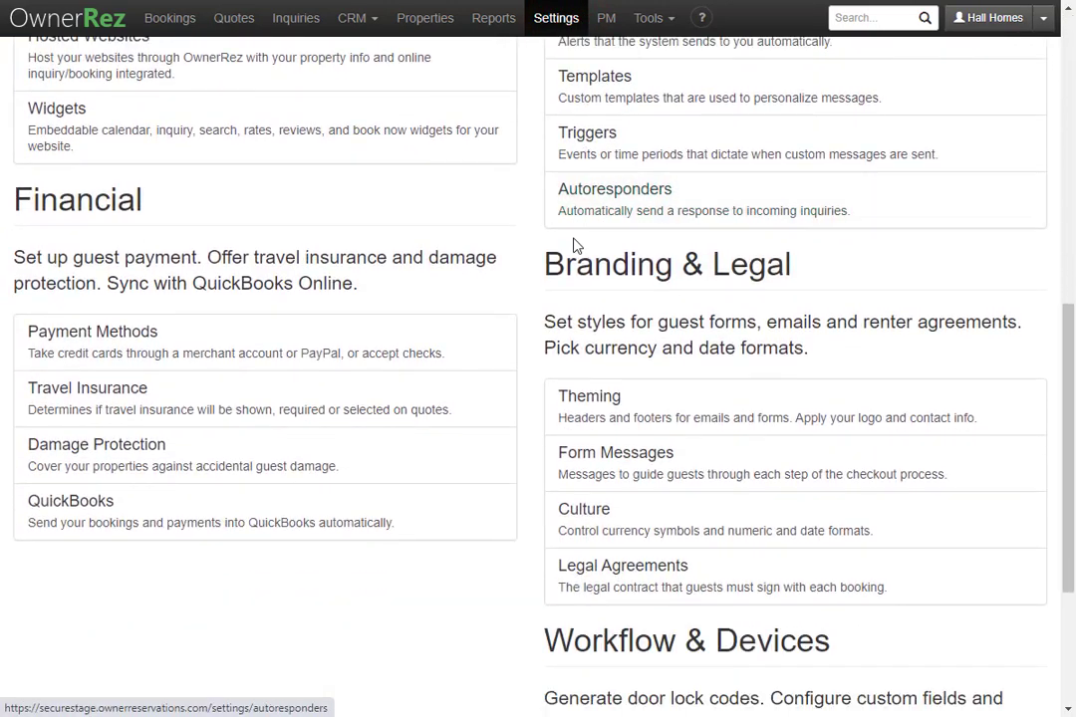
pyautogui.click(682, 407)
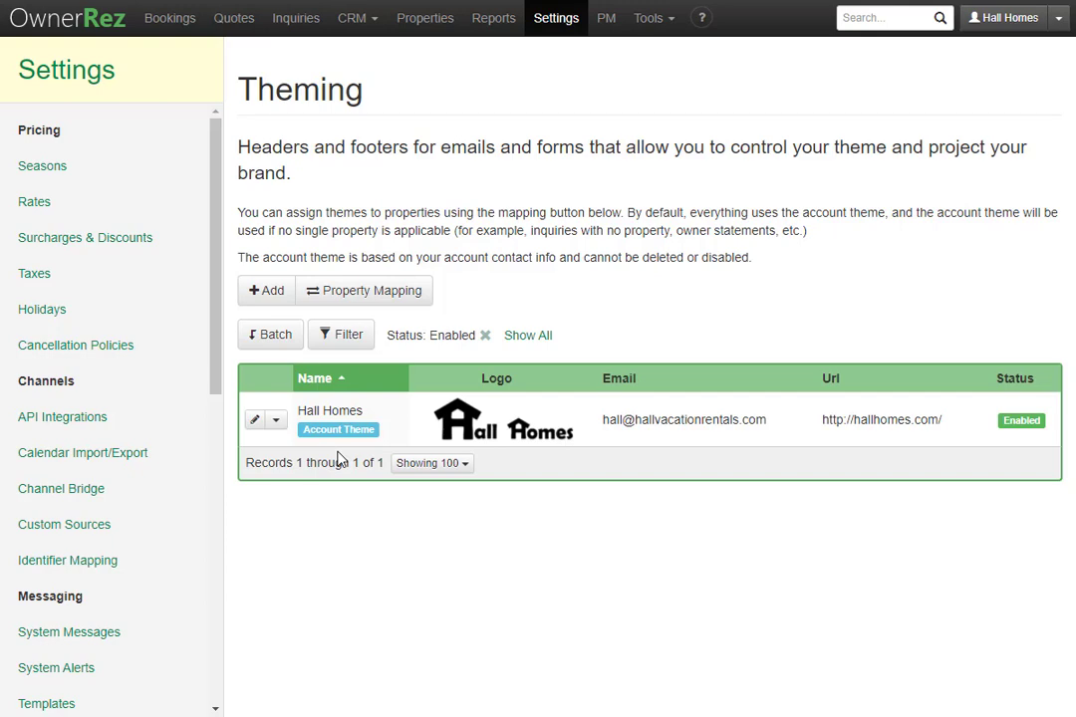
# Open the Hall Homes theme and scroll to its Emails, Forms and Legal Agreements footers.
pyautogui.click(358, 420)
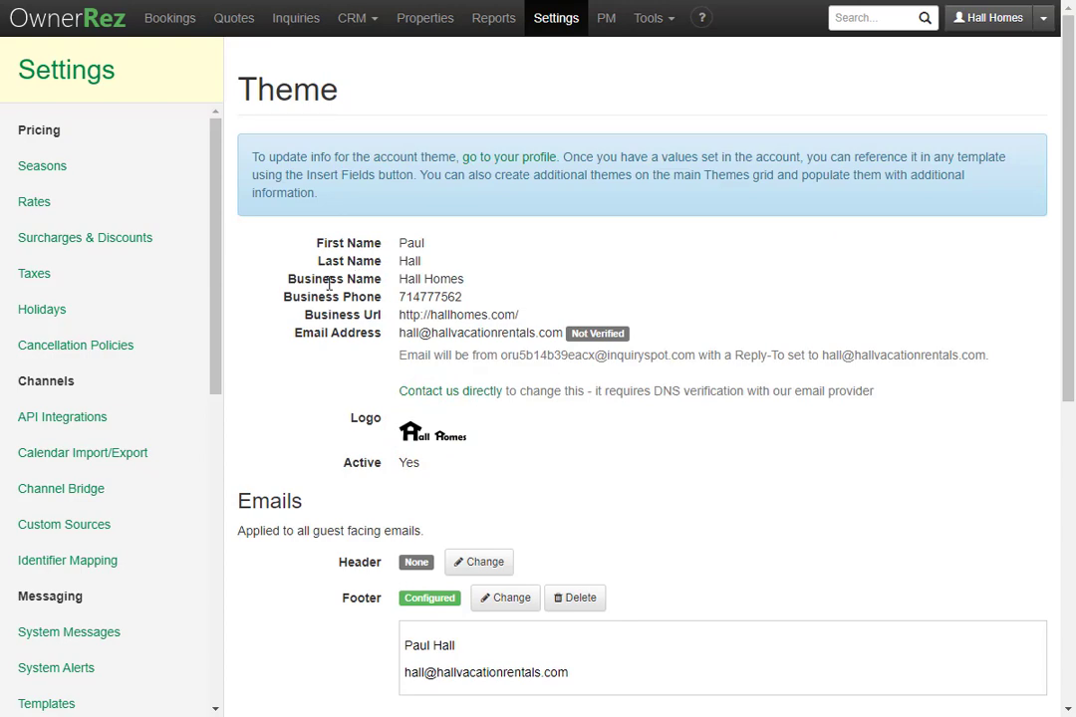
pyautogui.scroll(-5, 373, 332)
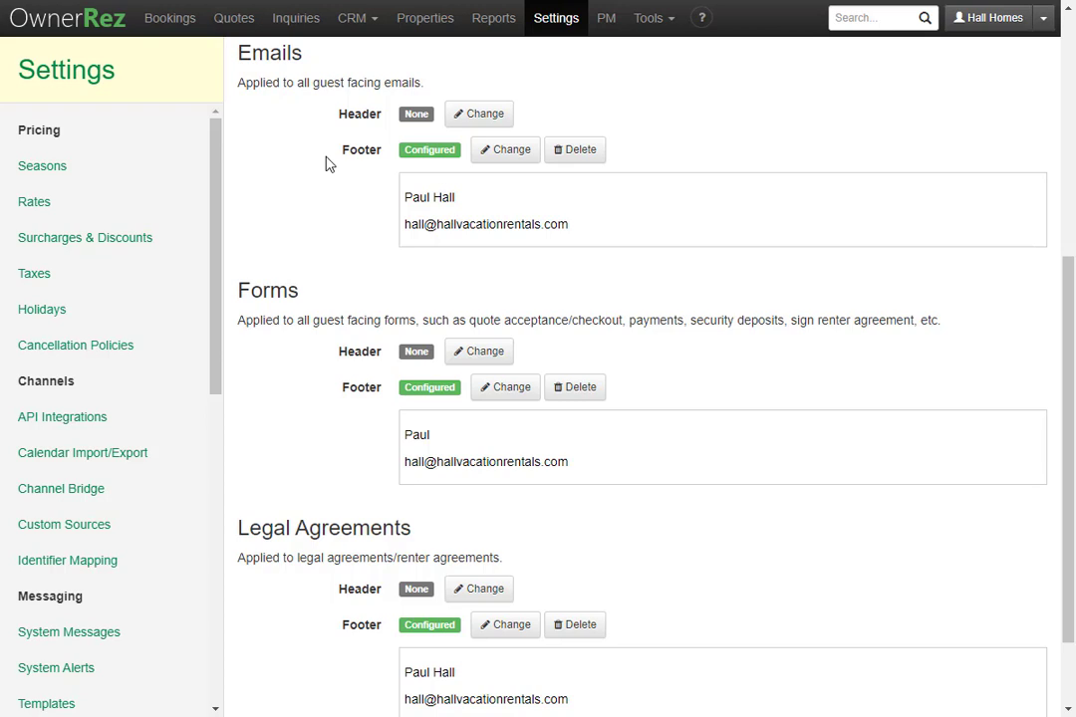
# Insert {MYPHONE} on a new line after {MYEMAIL} in the Emails footer and save.
pyautogui.click(503, 158)
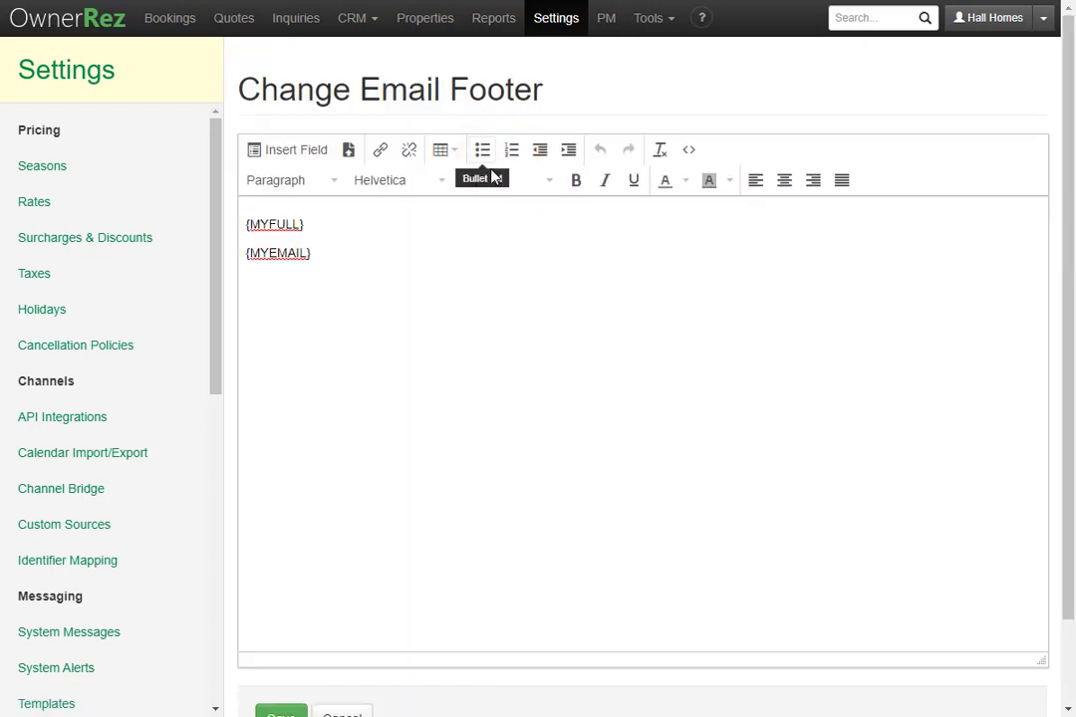
pyautogui.click(404, 257)
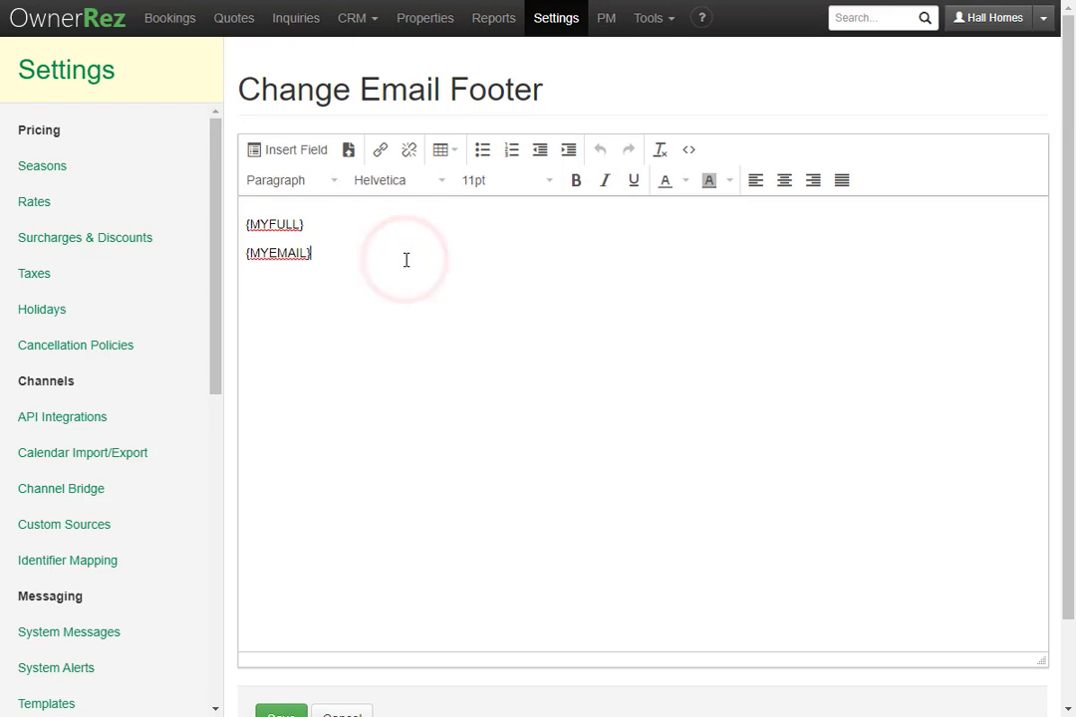
pyautogui.press('Return')
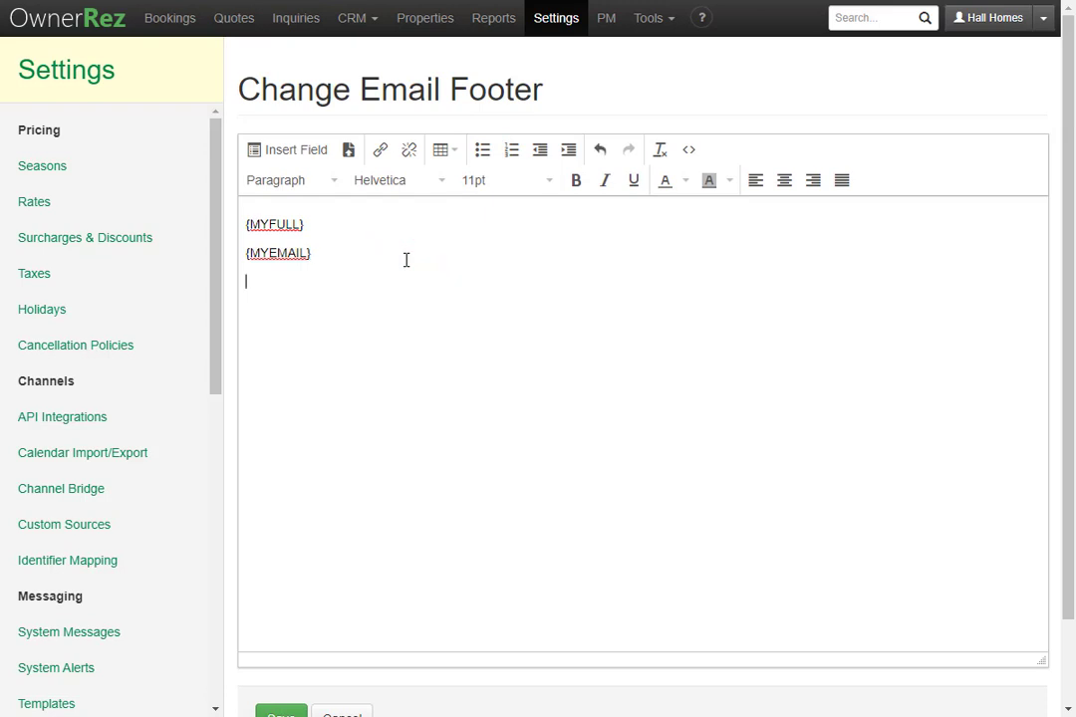
pyautogui.click(309, 152)
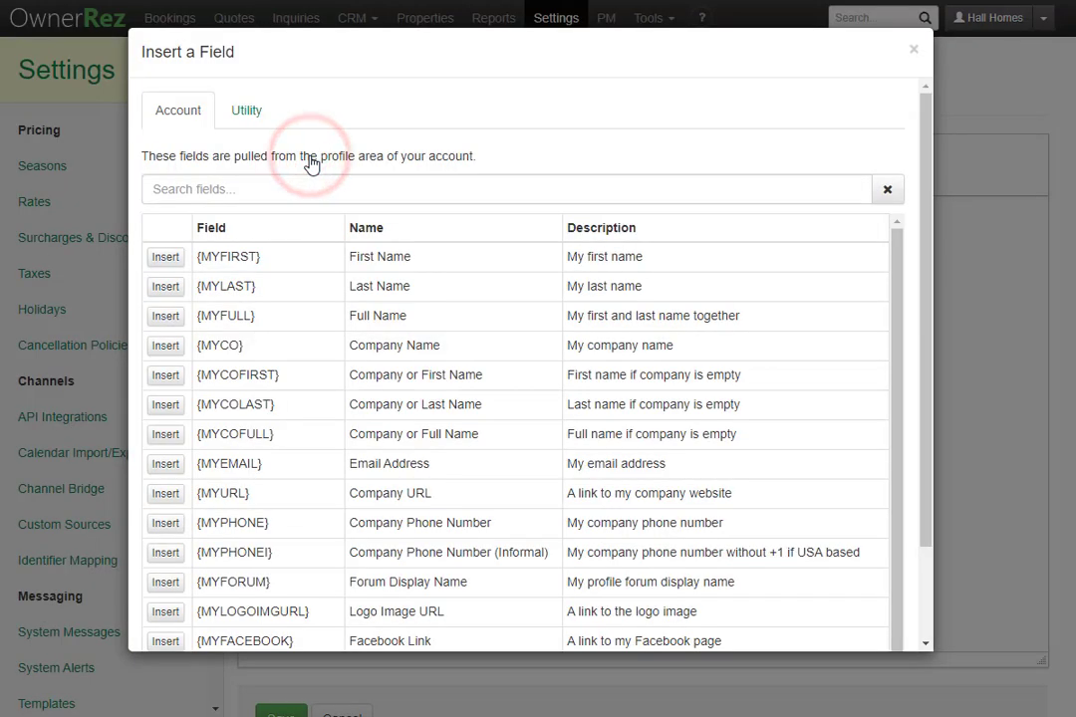
pyautogui.click(174, 532)
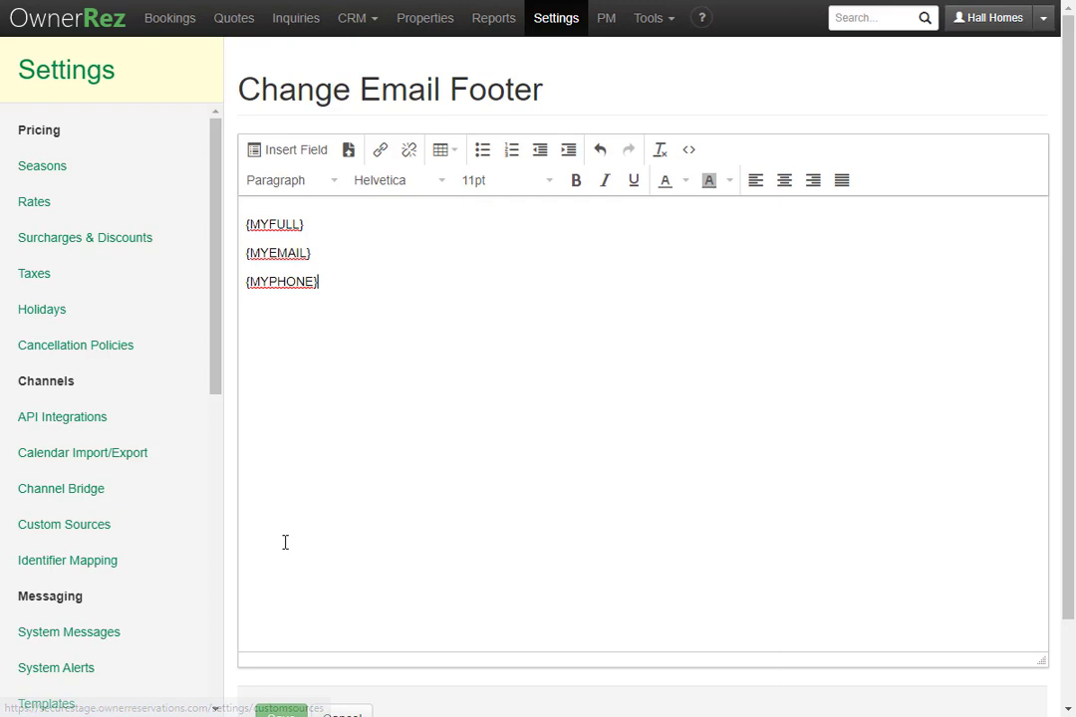
pyautogui.scroll(-2, 285, 541)
pyautogui.click(281, 620)
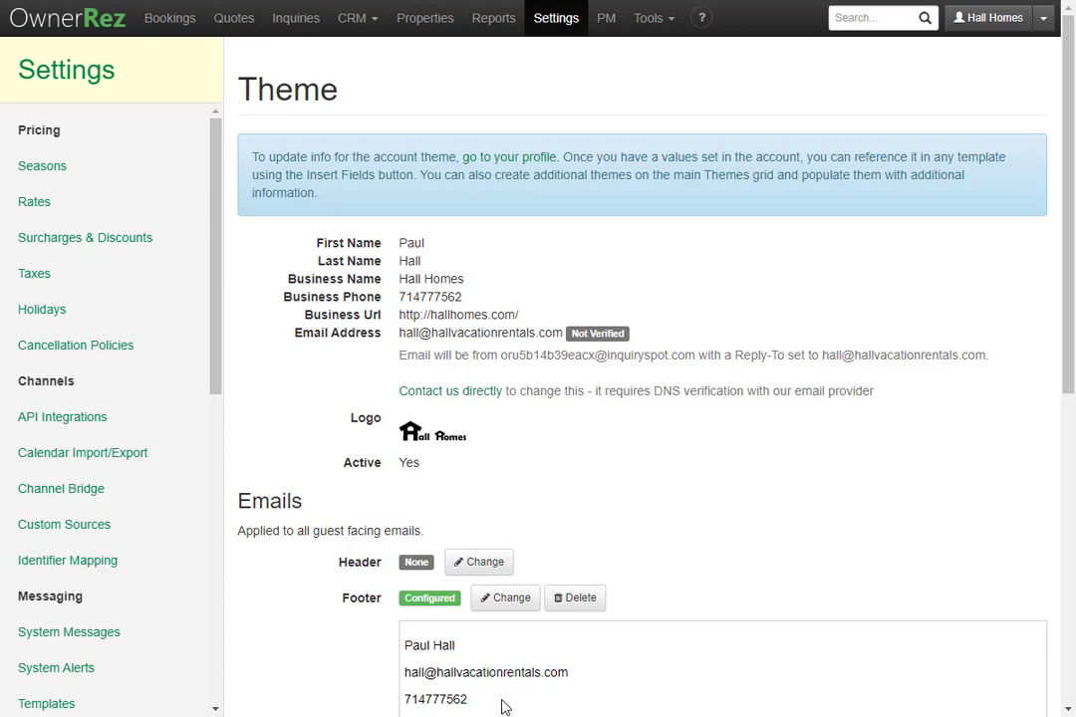
# Preview the Welcome booking template to confirm it ends with name, email and phone.
pyautogui.click(97, 704)
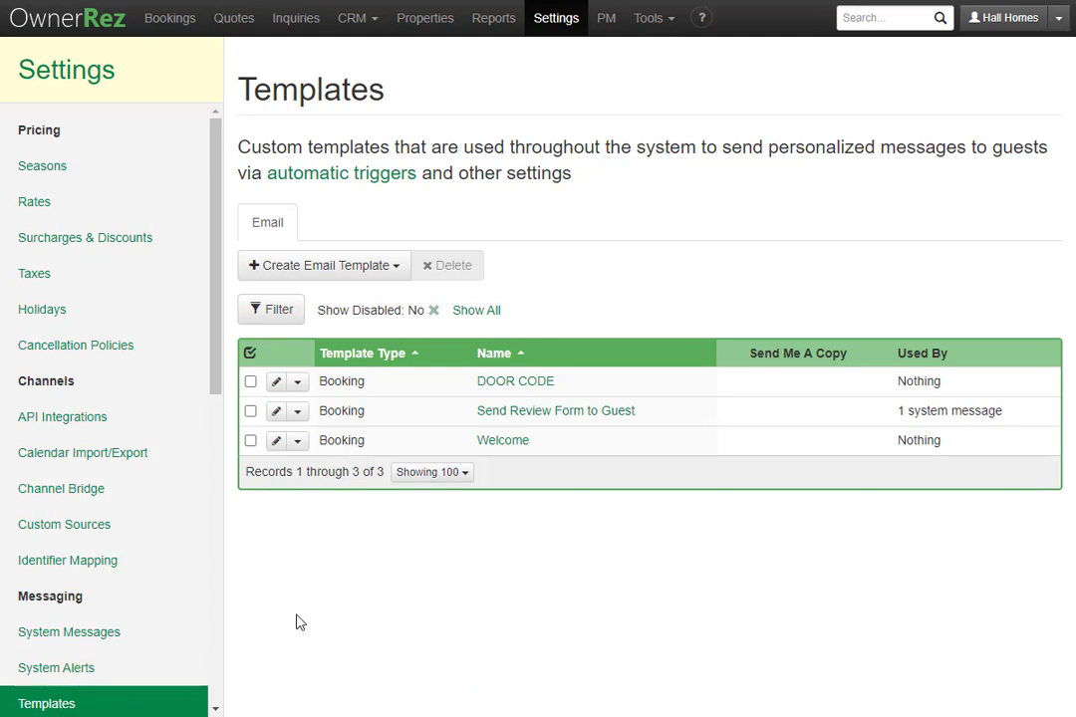
pyautogui.click(505, 440)
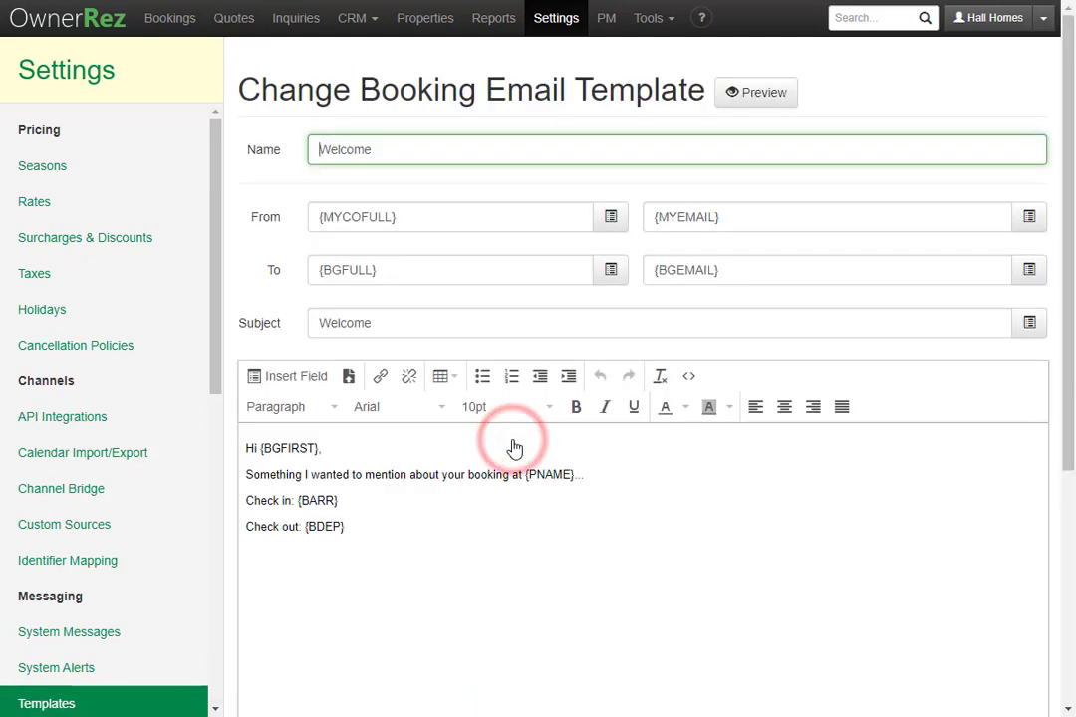
pyautogui.click(732, 94)
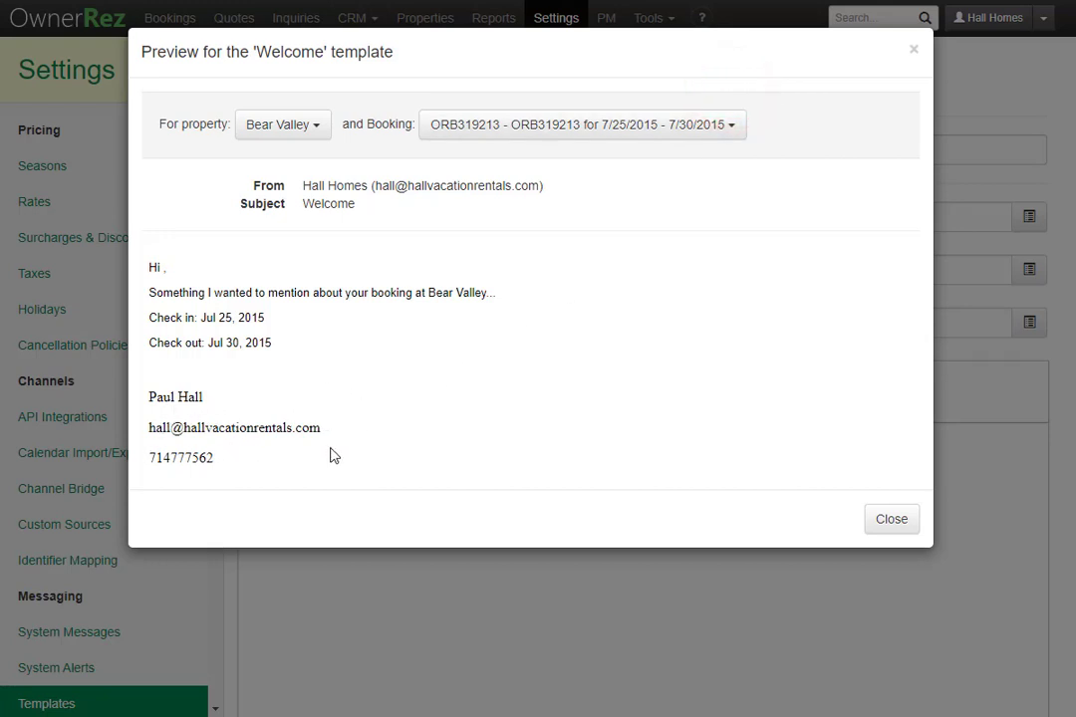
pyautogui.click(873, 519)
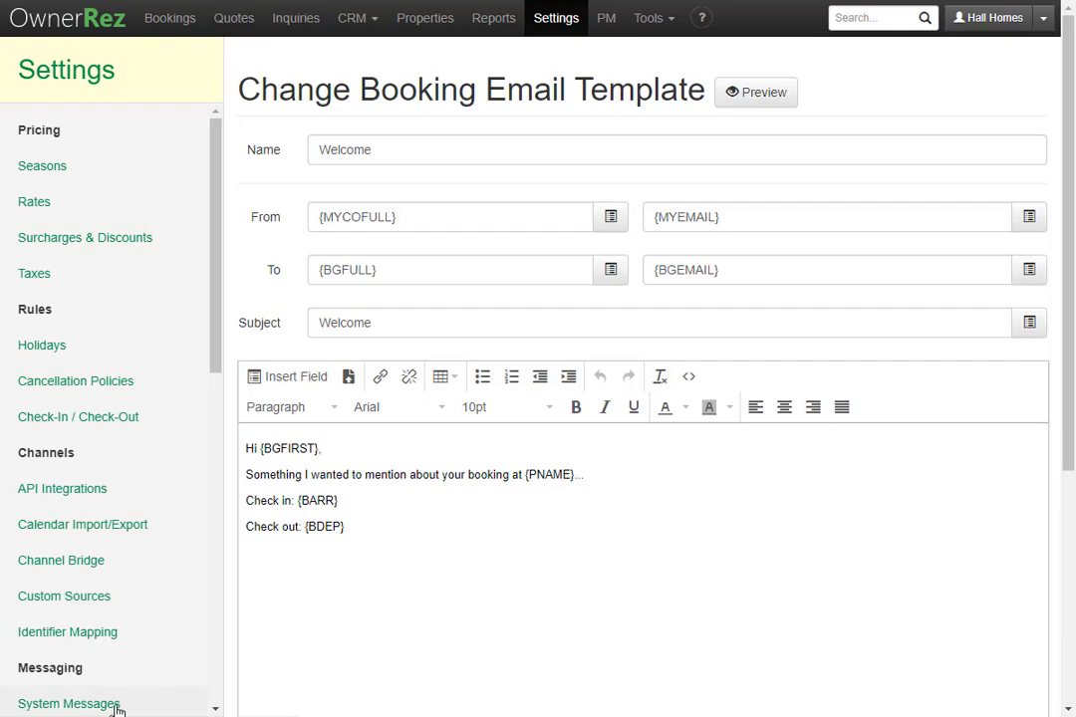
# Preview the Send Payment Request Form to Guest message to confirm the updated footer.
pyautogui.click(116, 705)
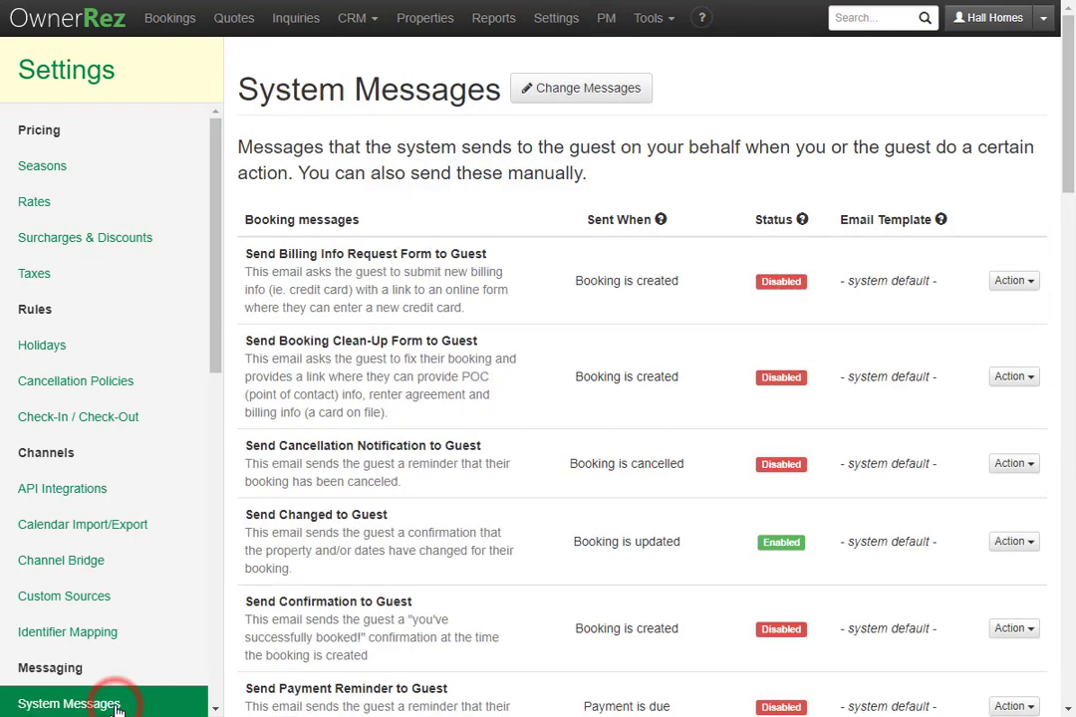
pyautogui.scroll(-3, 431, 619)
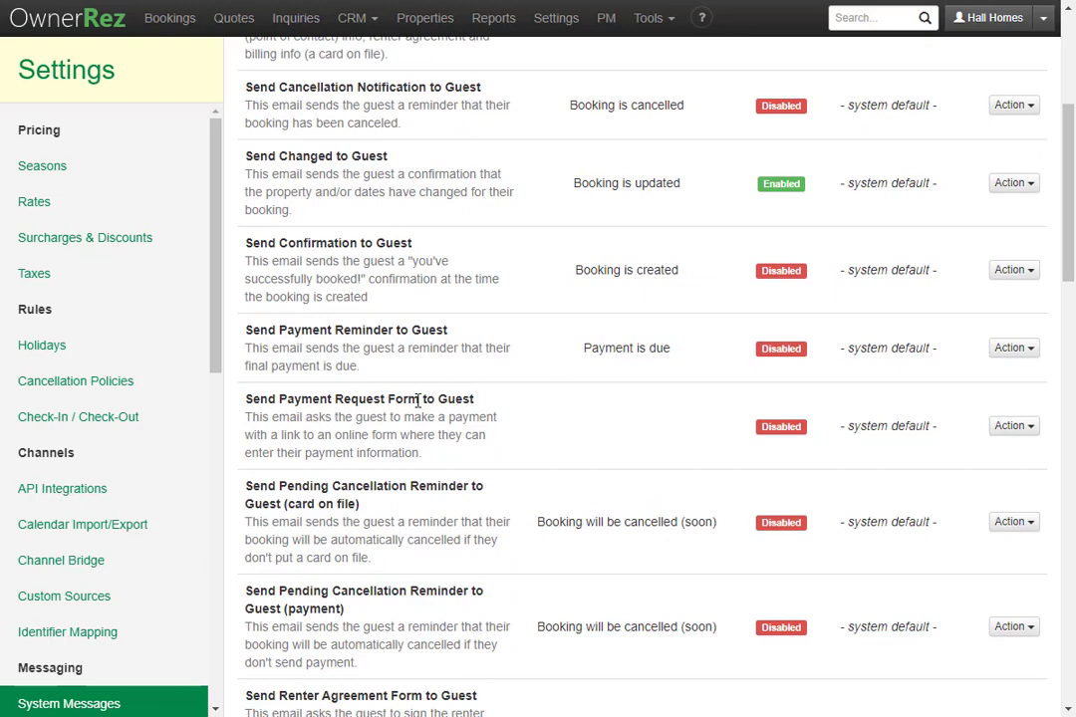
pyautogui.click(1026, 428)
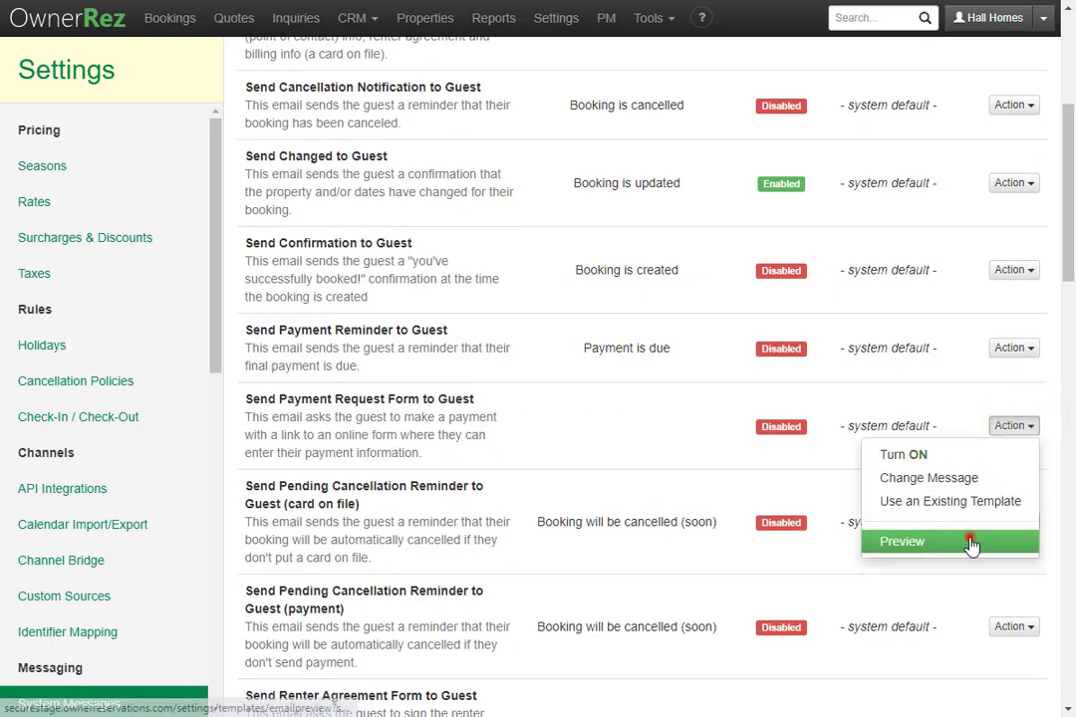
pyautogui.click(971, 543)
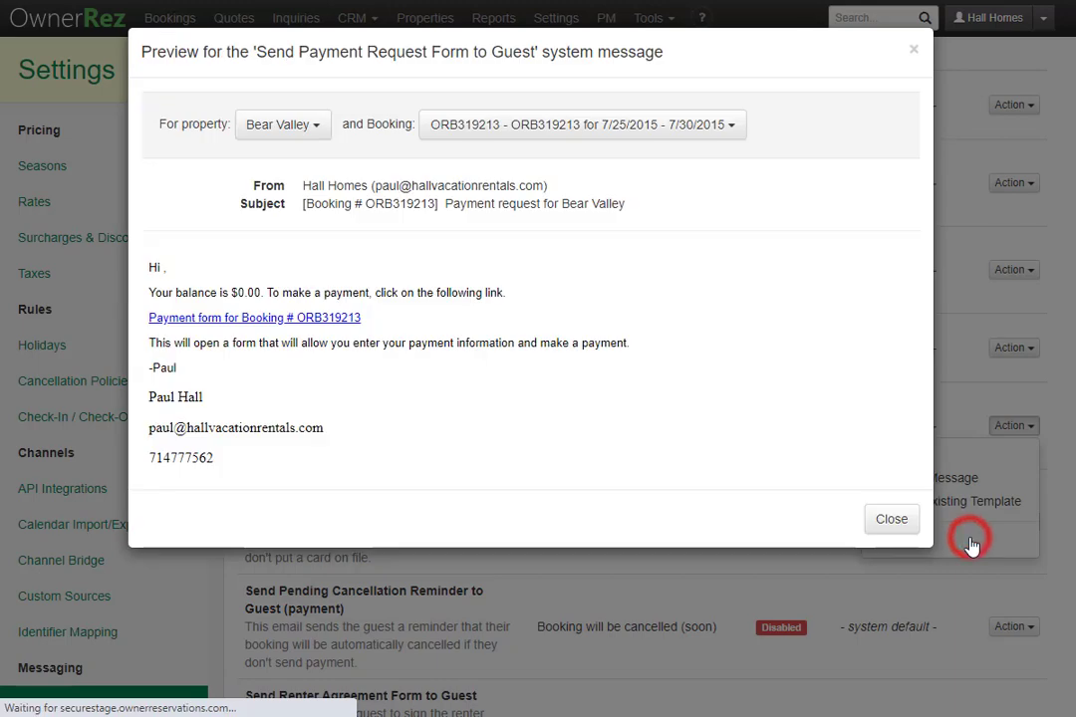
pyautogui.click(296, 319)
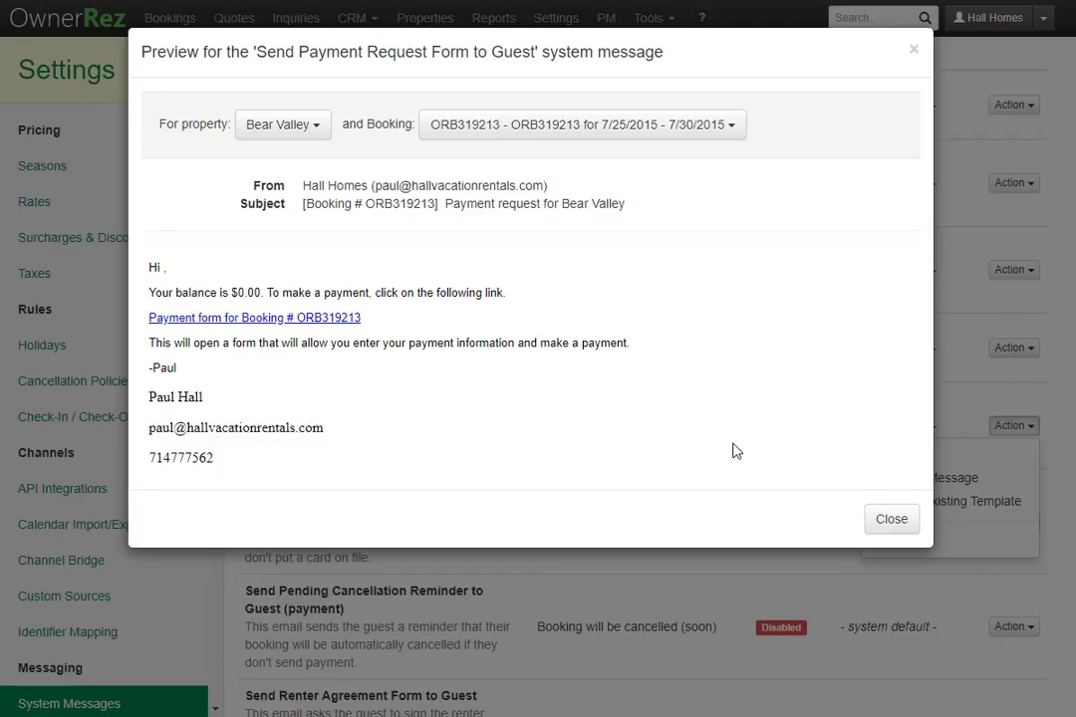
pyautogui.click(893, 522)
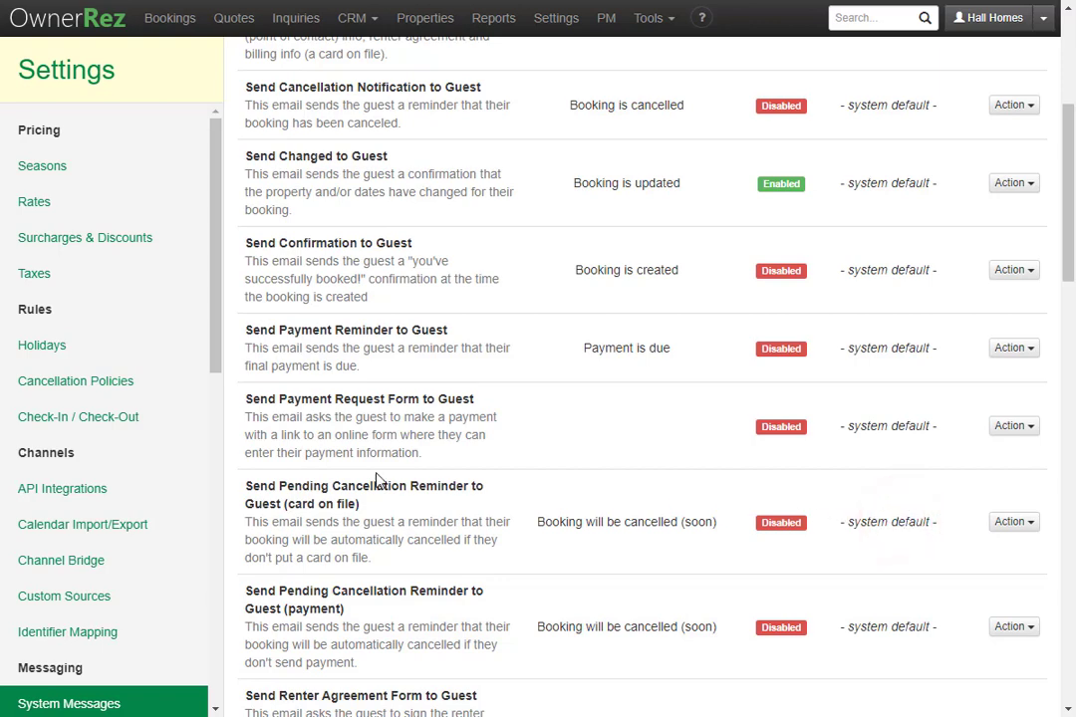
pyautogui.scroll(-7, 136, 503)
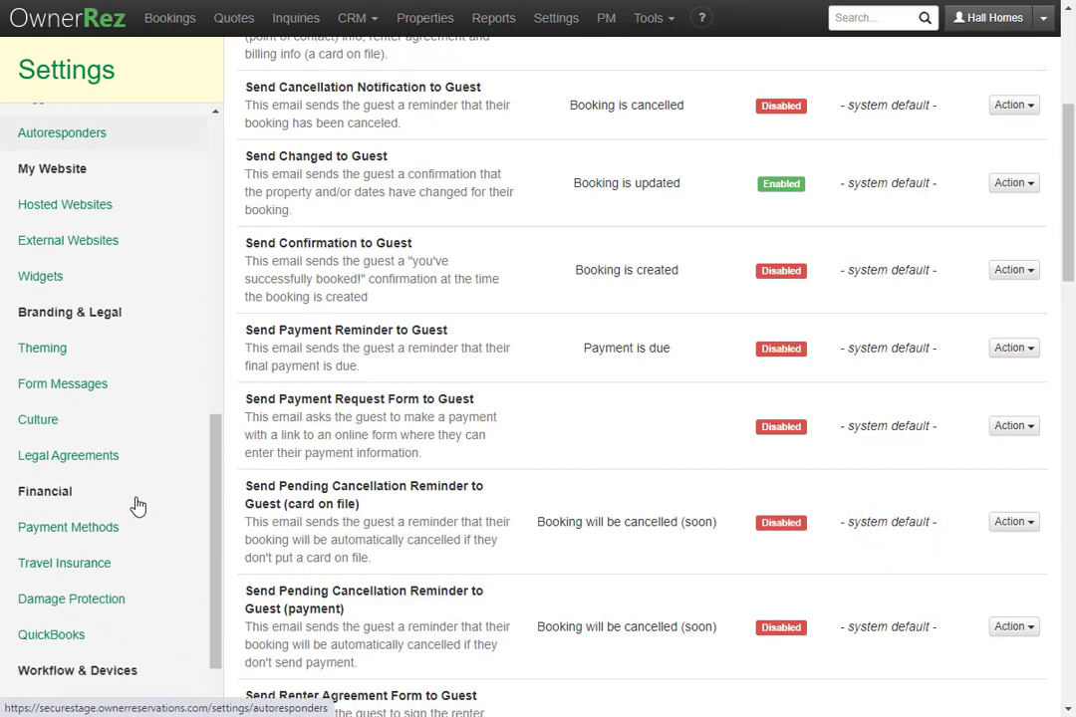
# Preview the Rental Agreement to its end, then go back to Theming.
pyautogui.click(148, 457)
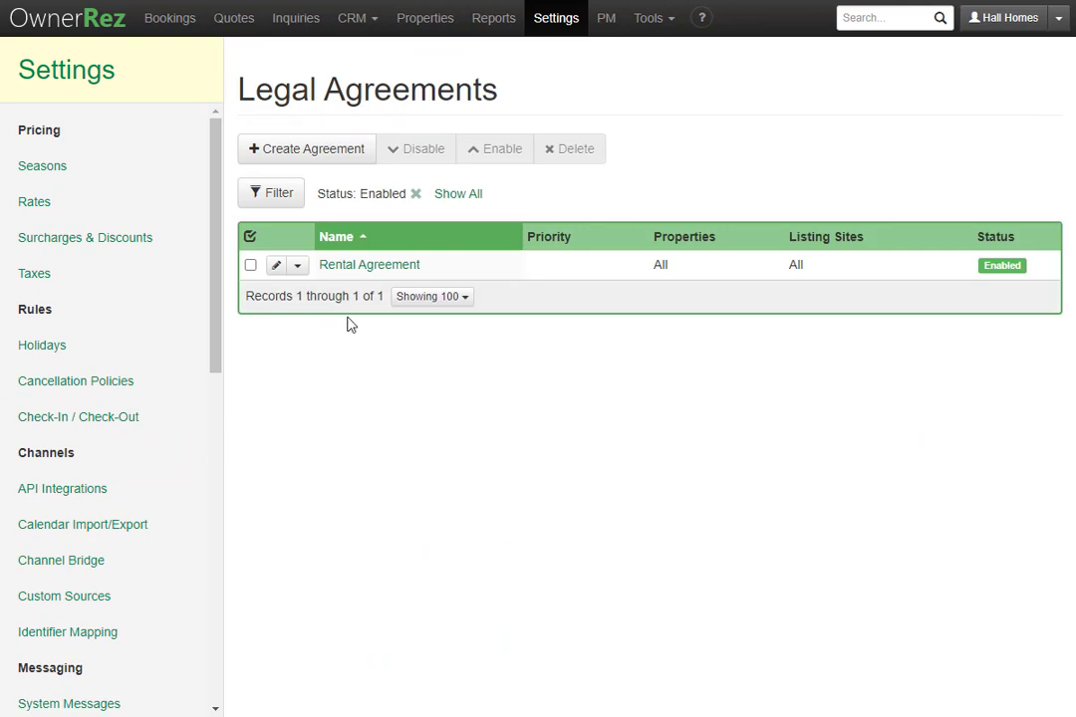
pyautogui.click(397, 269)
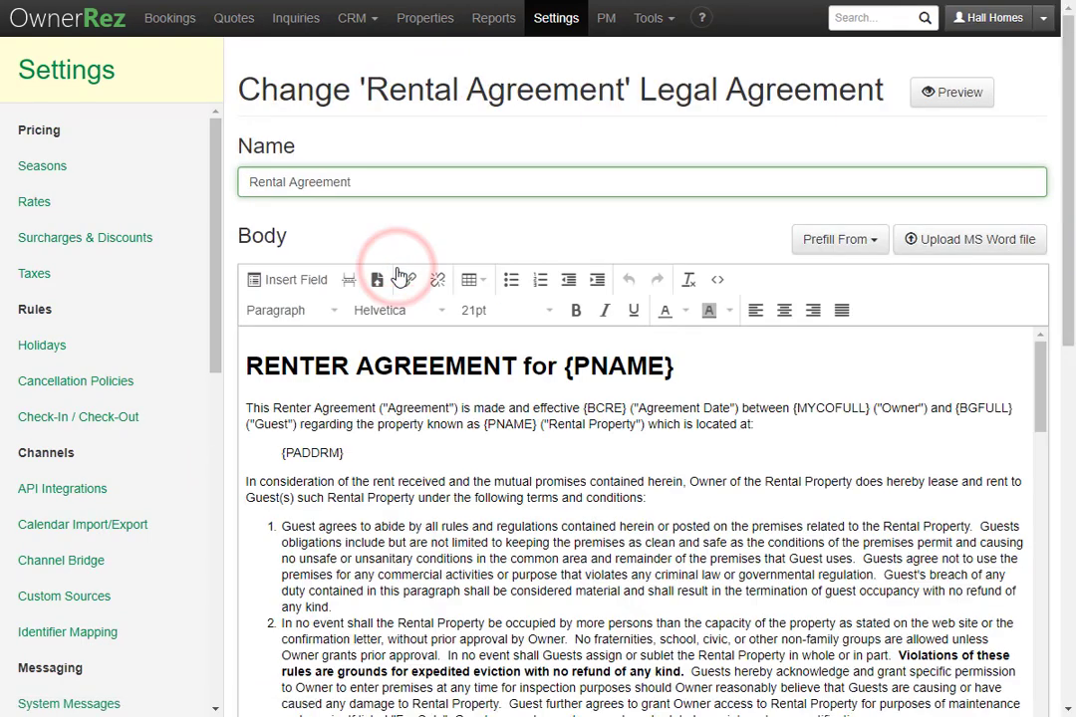
pyautogui.click(956, 97)
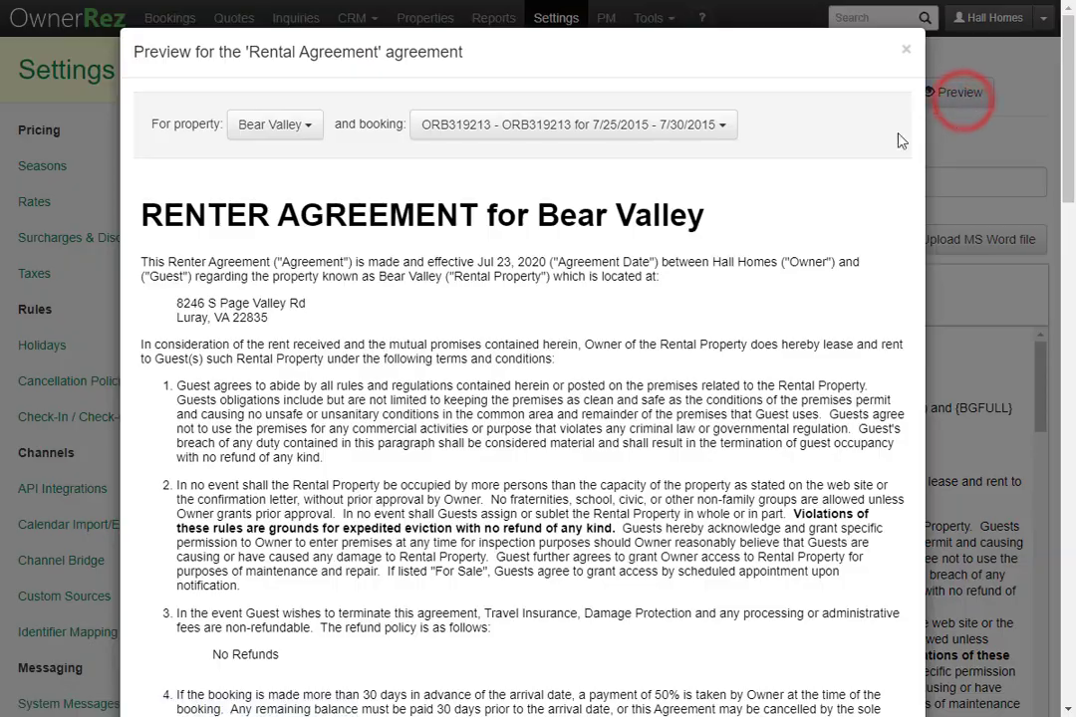
pyautogui.scroll(-7, 638, 547)
pyautogui.scroll(-10, 637, 547)
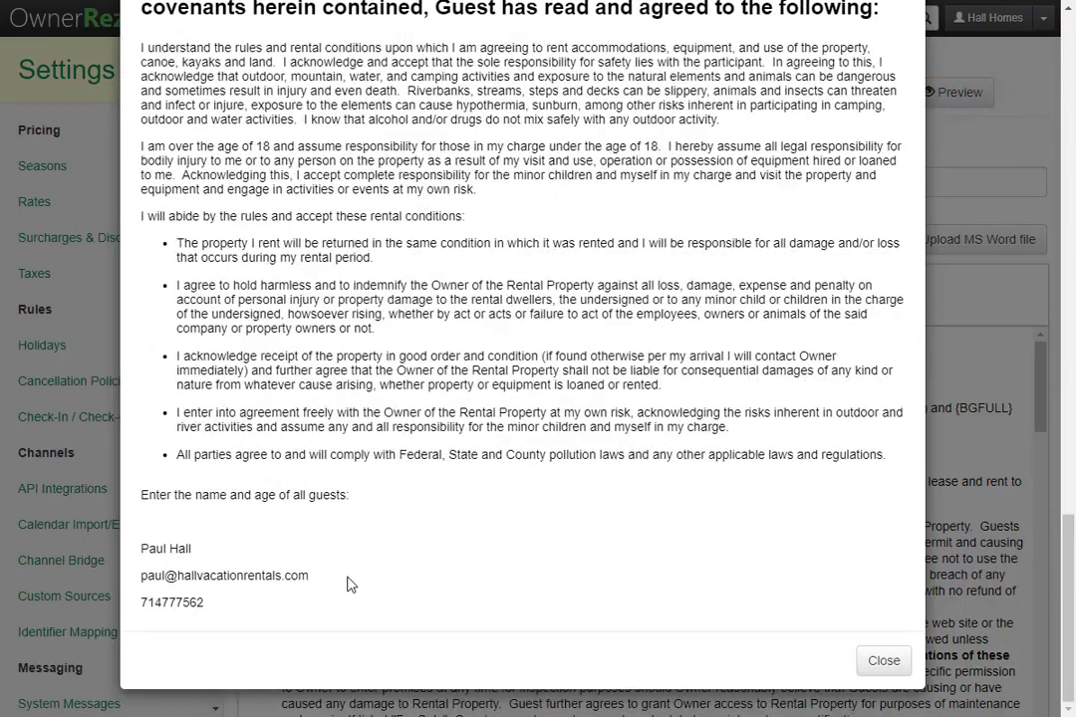
pyautogui.click(888, 661)
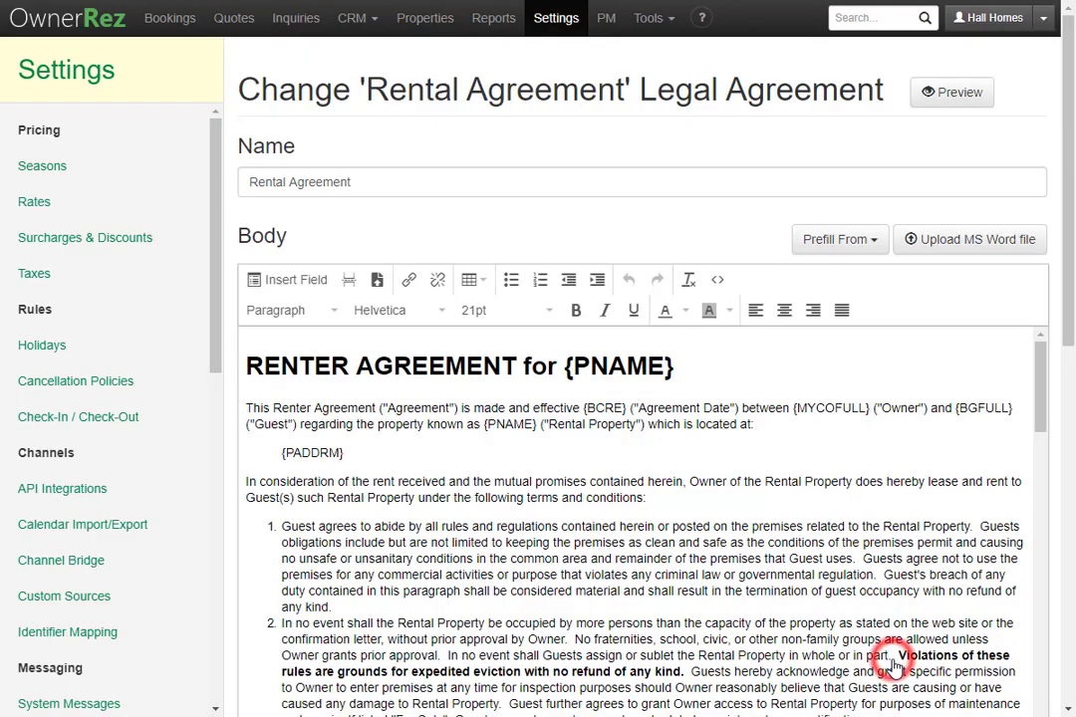
pyautogui.scroll(-5, 133, 553)
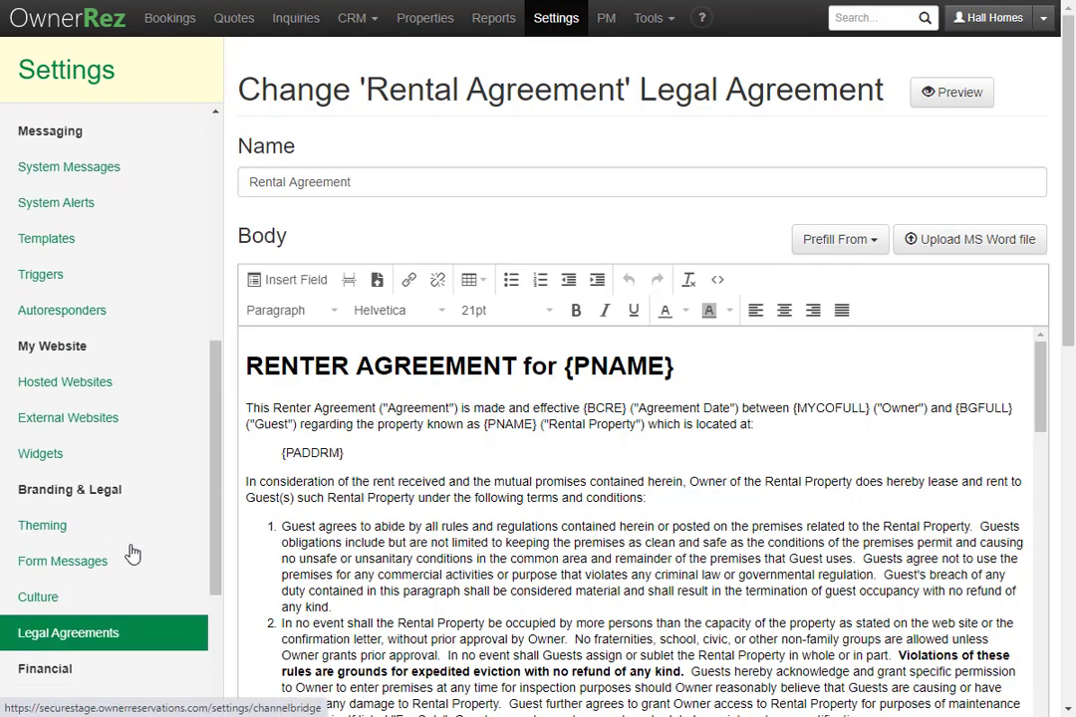
pyautogui.scroll(-1, 133, 553)
pyautogui.click(148, 444)
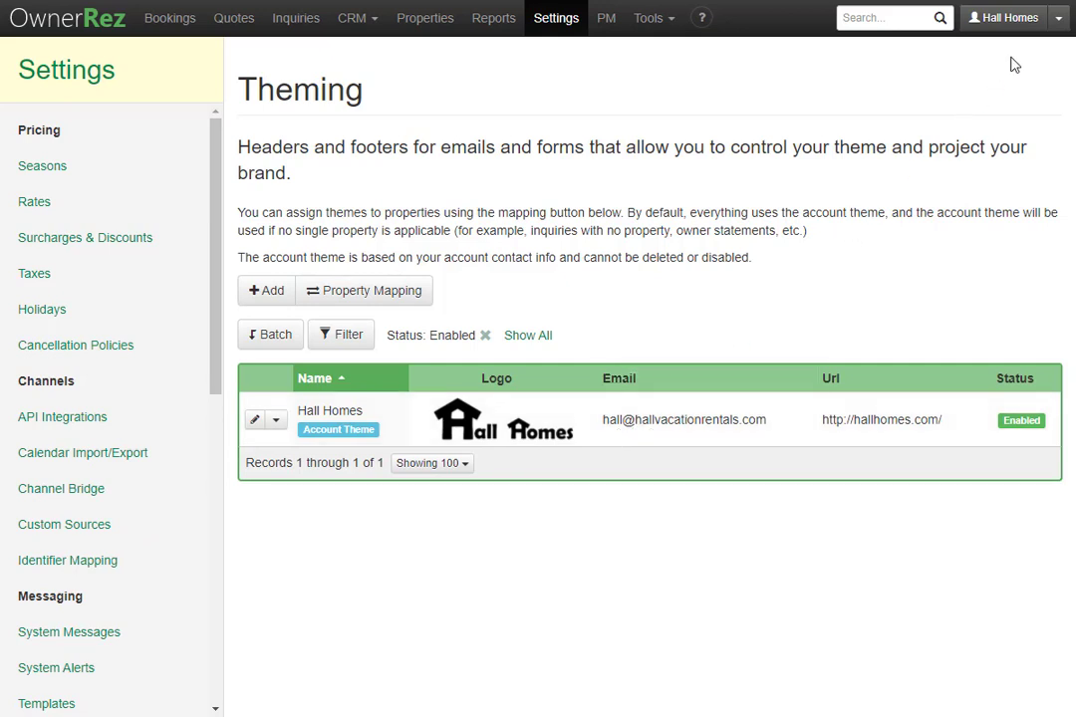
# Correct the email address in My Profile and save the profile.
pyautogui.click(1057, 30)
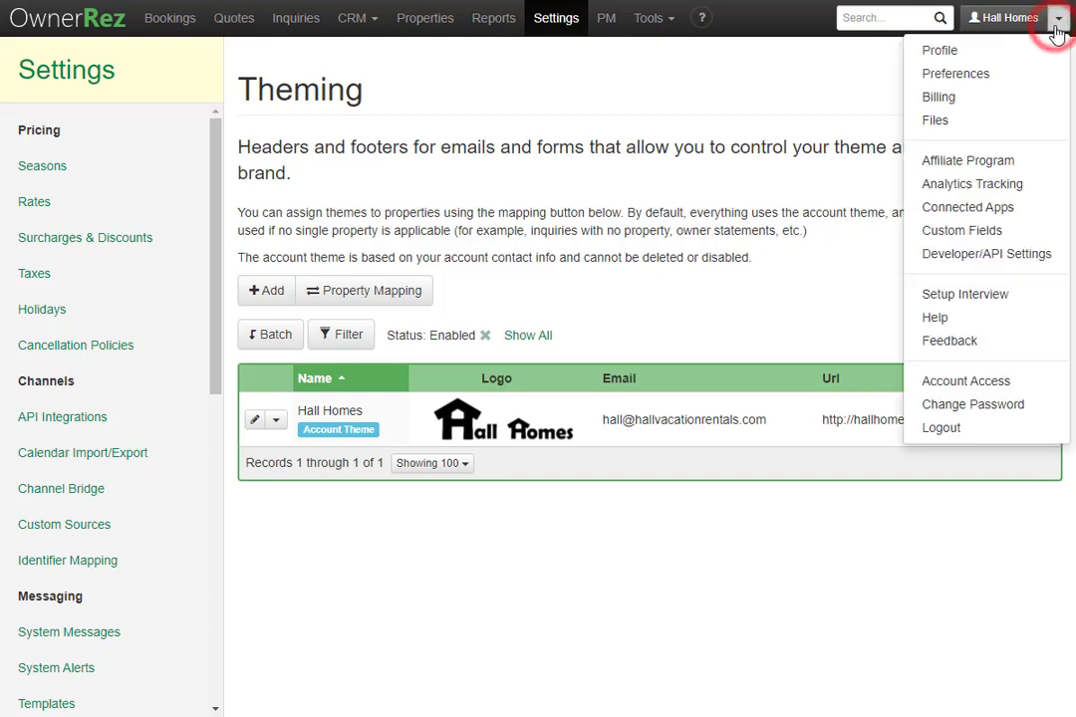
pyautogui.click(1032, 53)
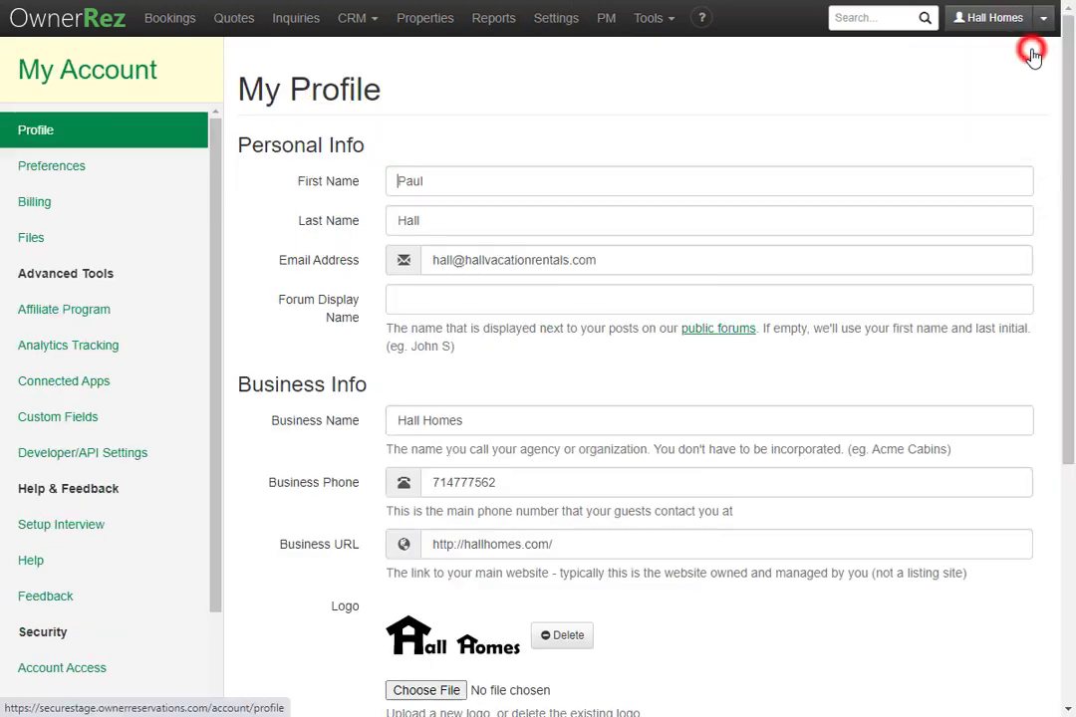
pyautogui.click(449, 263)
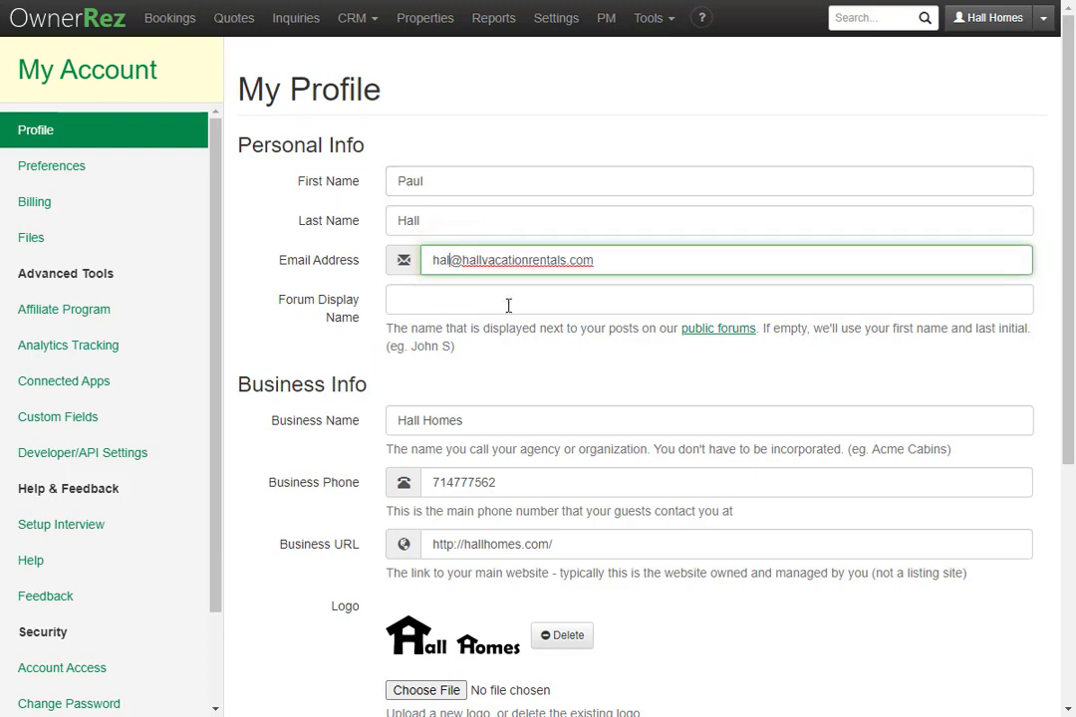
pyautogui.press('BackSpace')
pyautogui.press('BackSpace')
pyautogui.press('BackSpace')
pyautogui.write('paul')
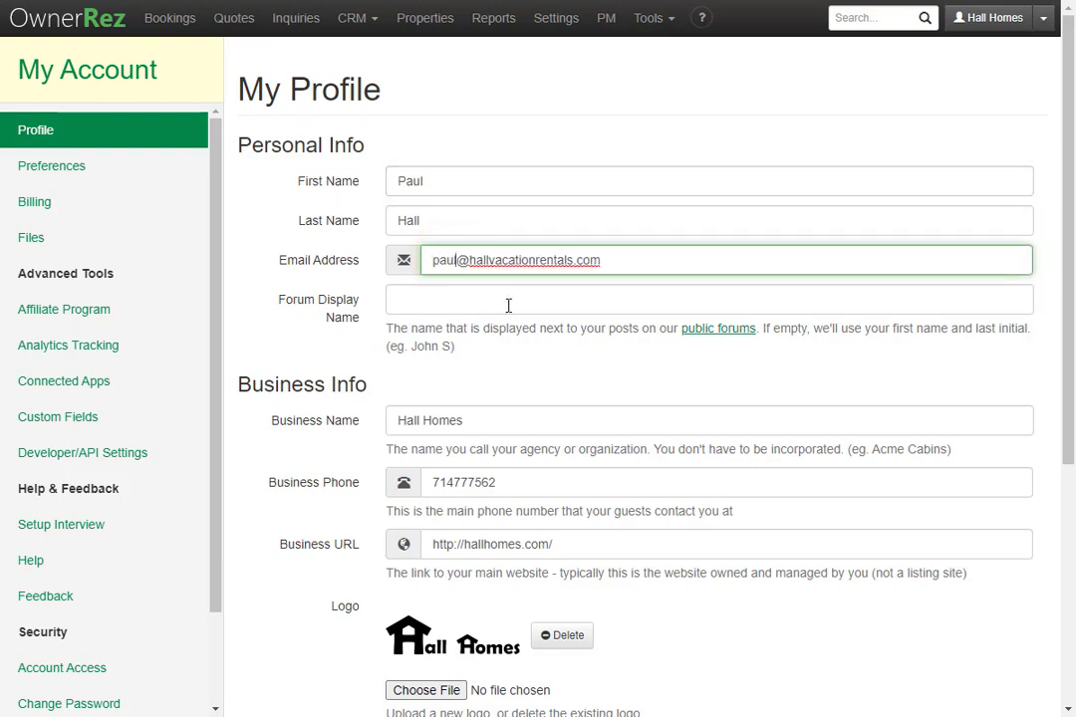
pyautogui.scroll(-5, 508, 305)
pyautogui.click(281, 628)
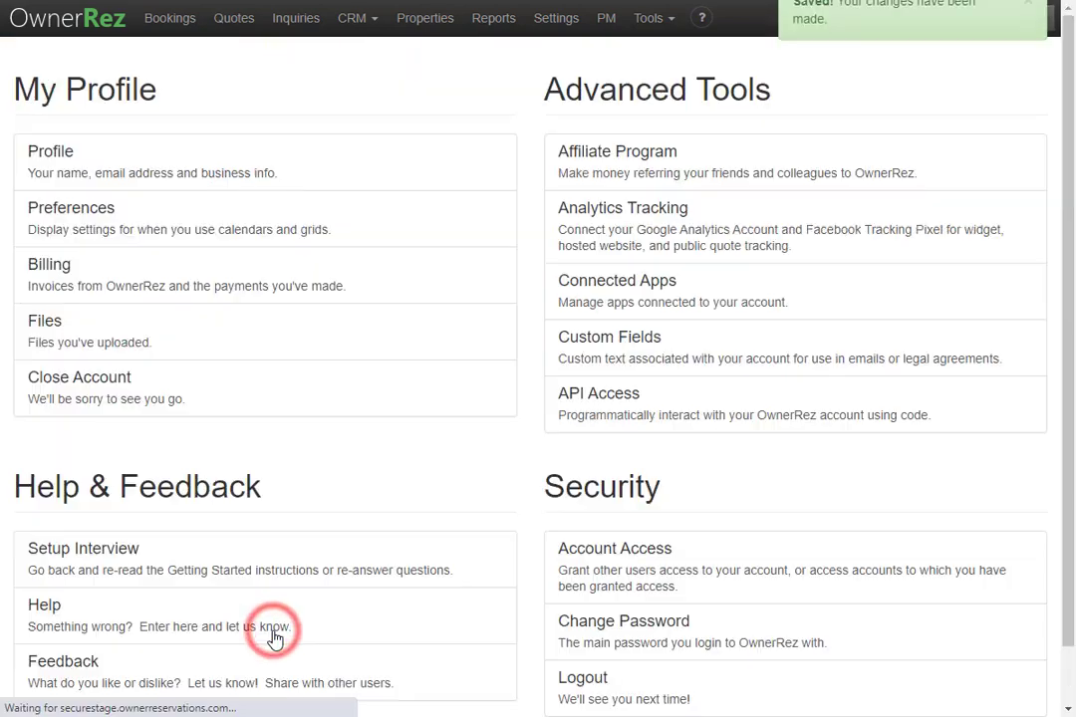
# Go to Settings and open the Theming page.
pyautogui.click(565, 30)
pyautogui.scroll(-8, 560, 348)
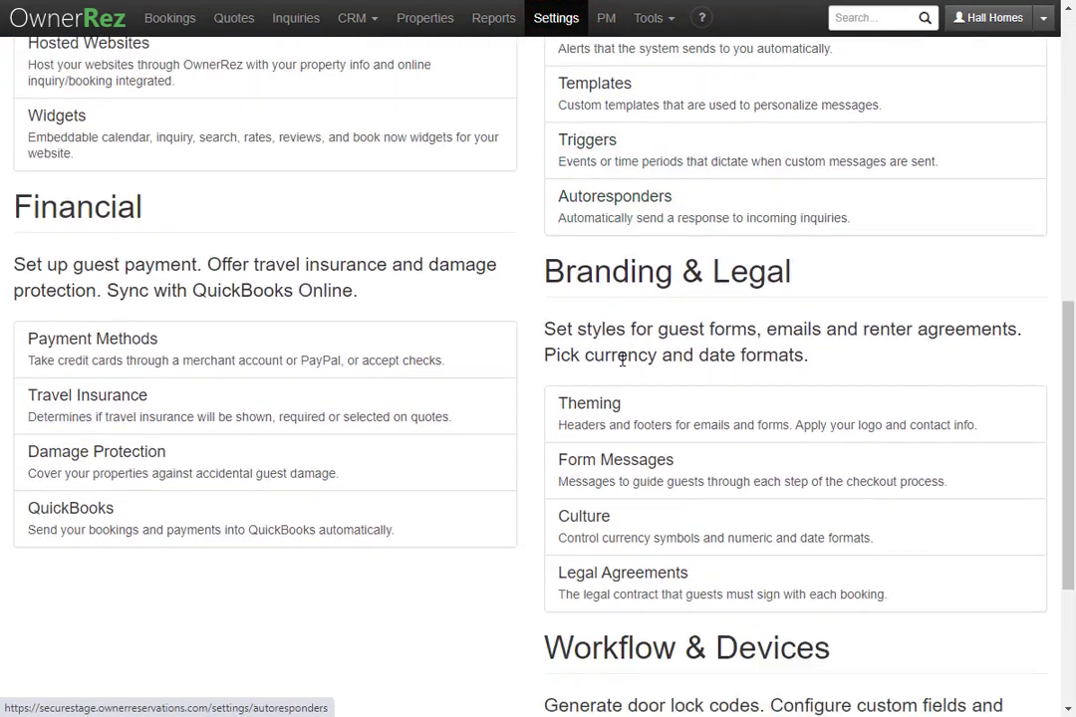
pyautogui.click(629, 400)
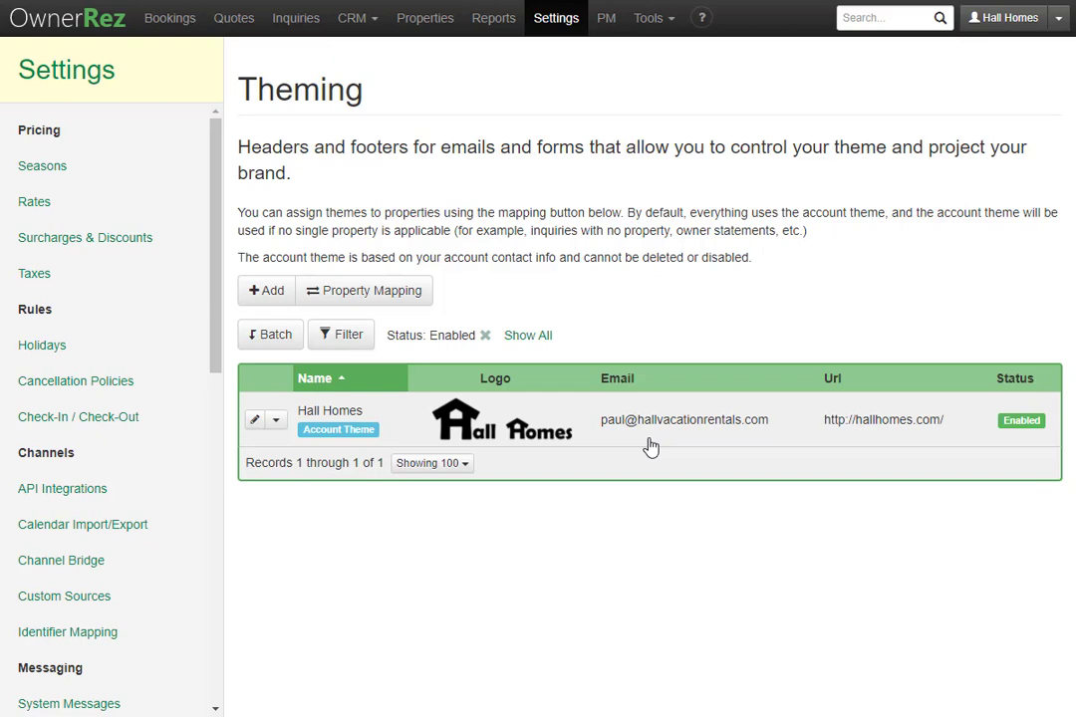
# Replace {MYEMAIL} in the account theme's Emails footer with a typed address and save.
pyautogui.click(649, 447)
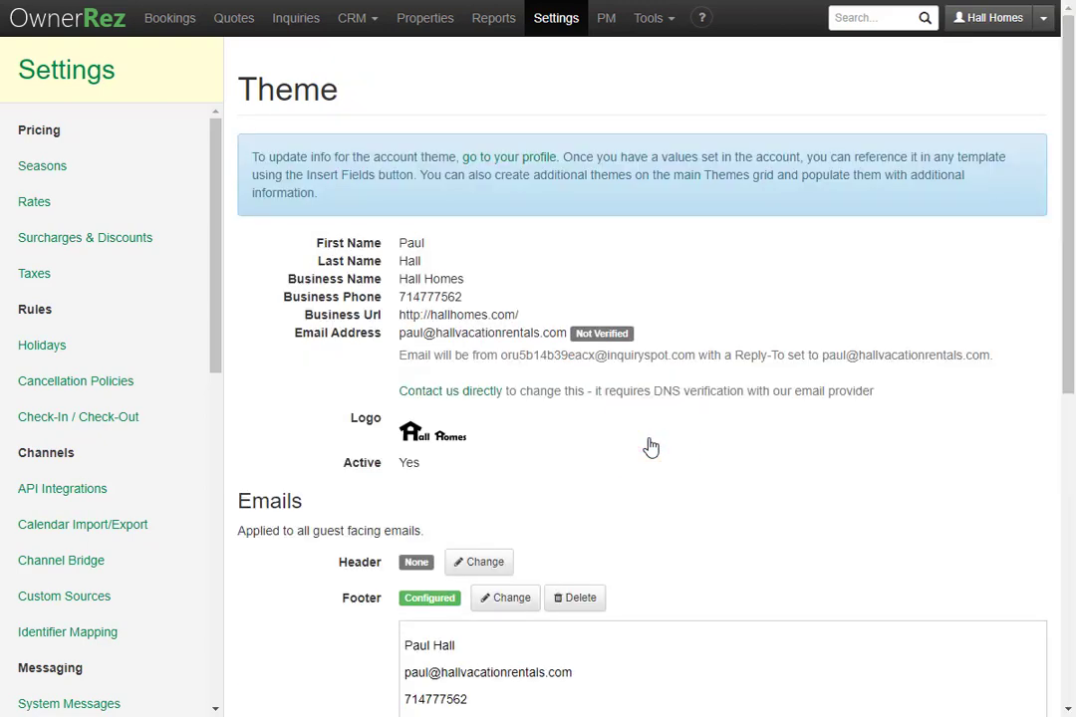
pyautogui.scroll(-1, 649, 448)
pyautogui.scroll(-3, 649, 447)
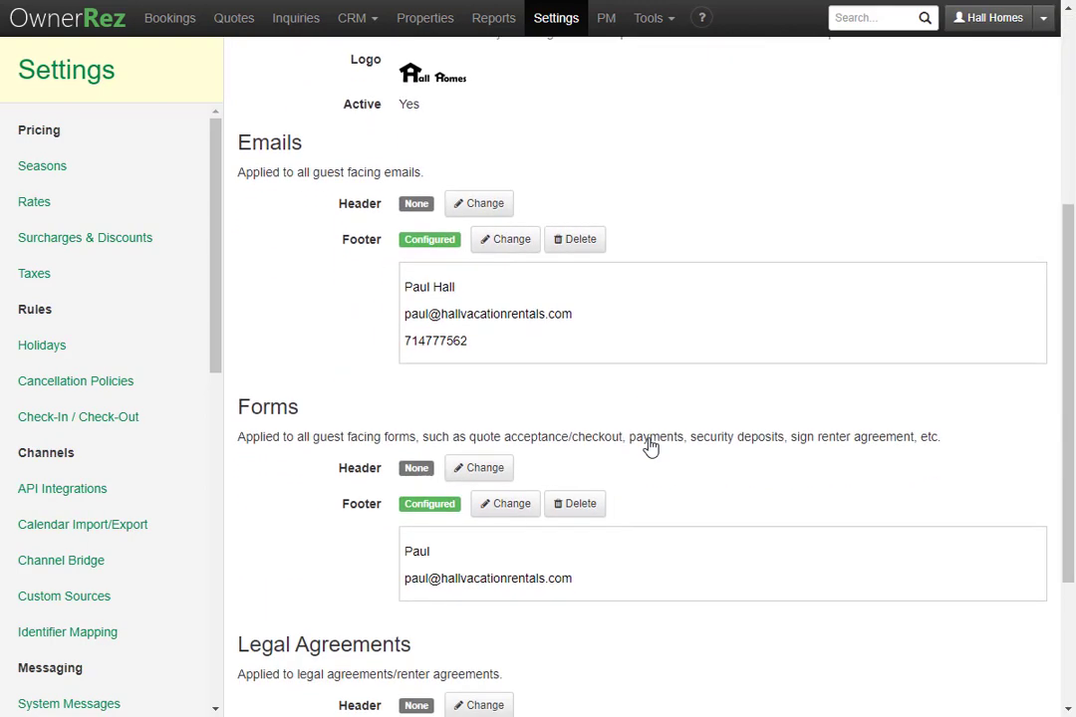
pyautogui.click(508, 243)
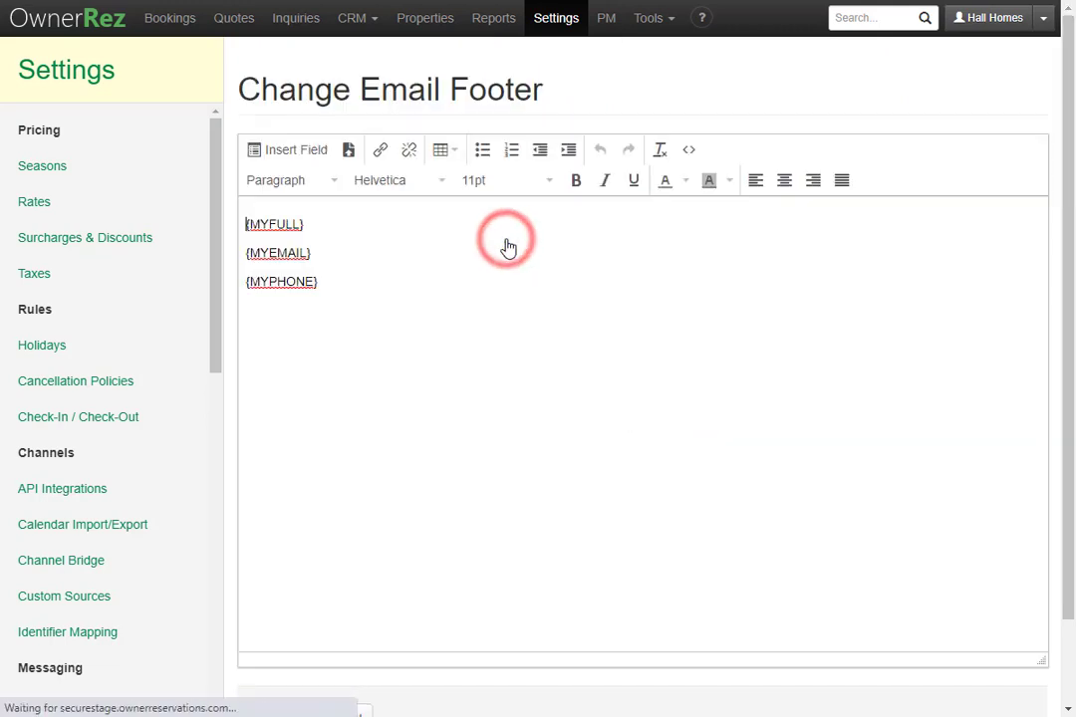
pyautogui.click(316, 253)
pyautogui.keyDown('shift'); pyautogui.click(233, 264); pyautogui.keyUp('shift')
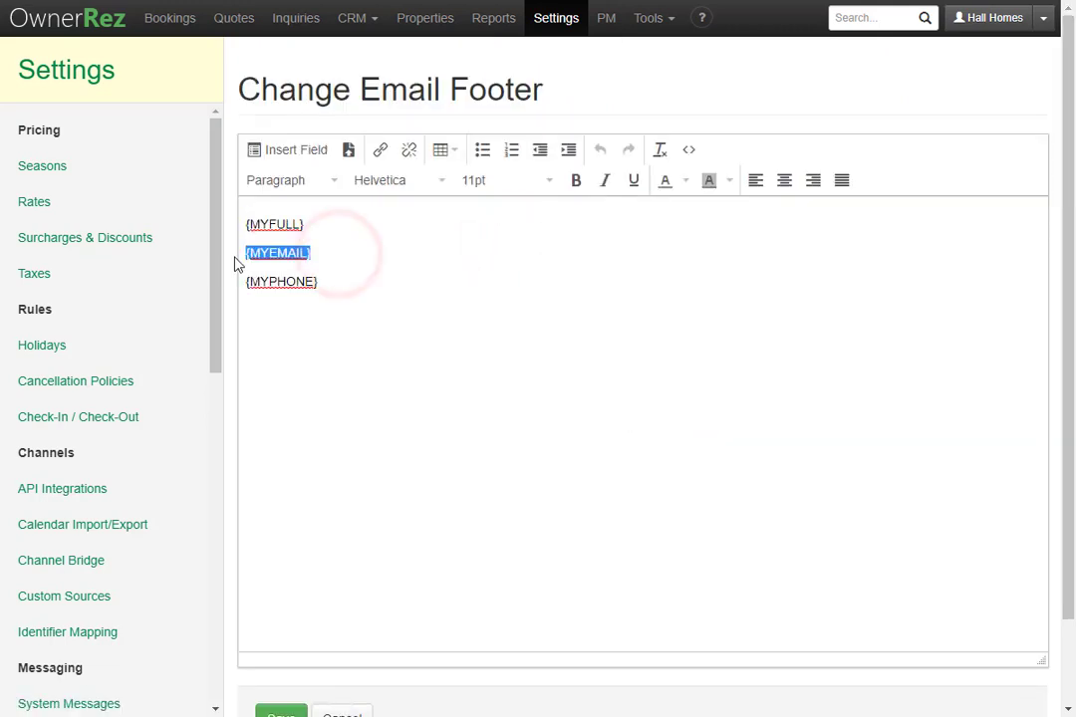
pyautogui.press('BackSpace')
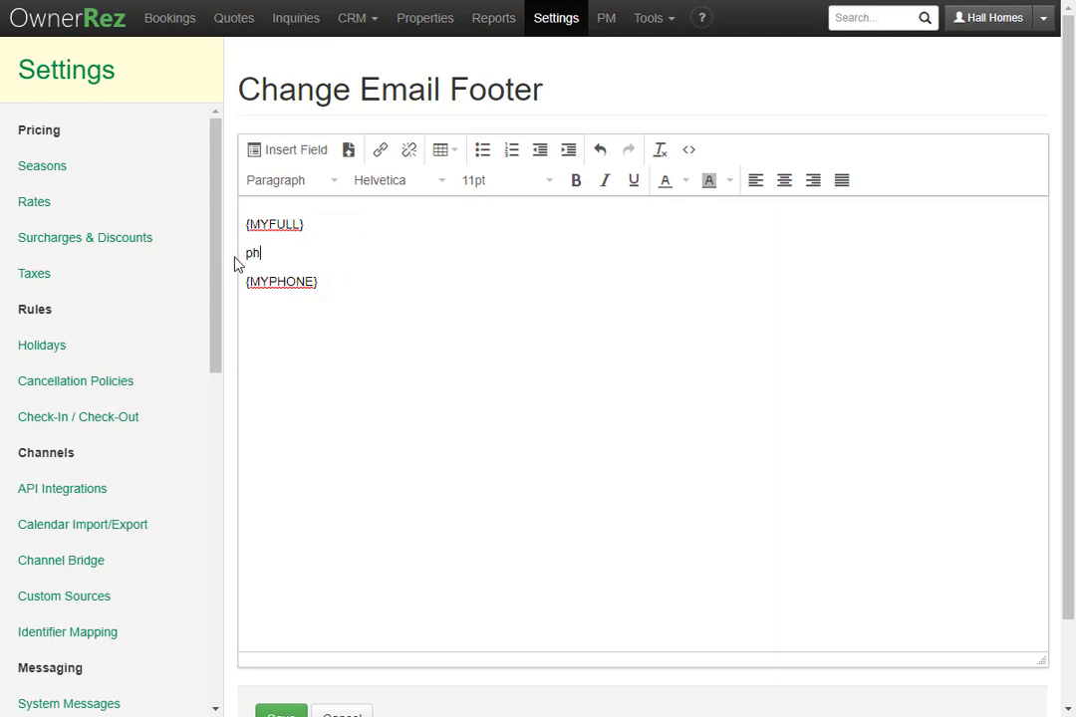
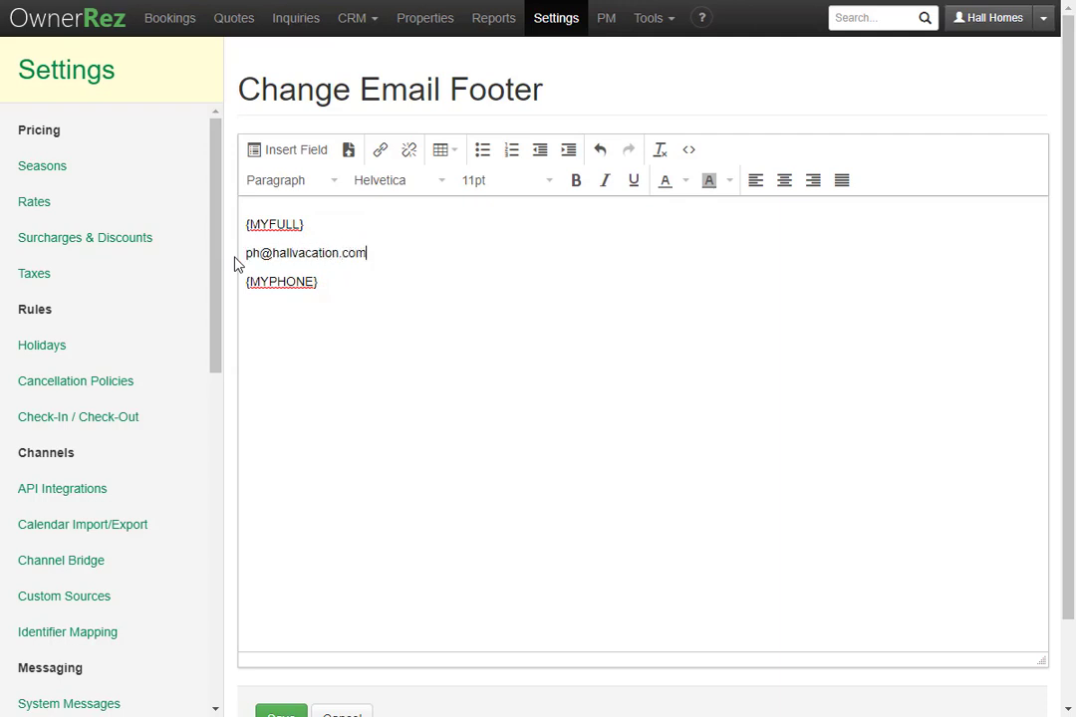
pyautogui.scroll(-1, 349, 548)
pyautogui.click(300, 621)
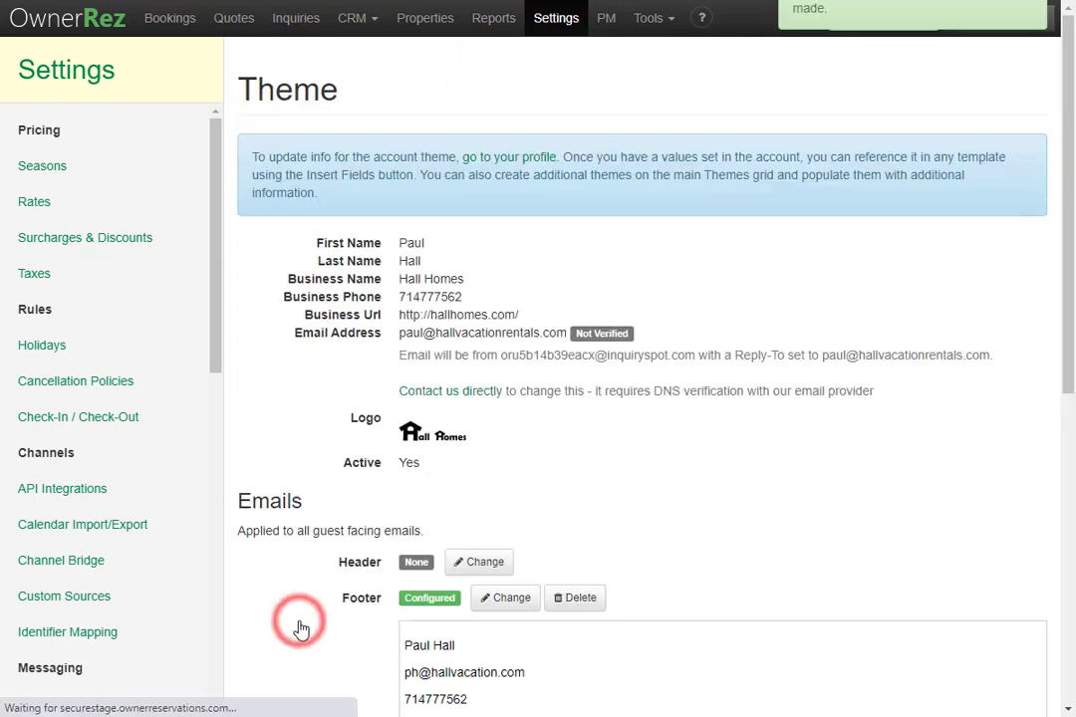
# Swap the typed address back to the {MYEMAIL} field, save, and return to the themes list.
pyautogui.scroll(-3, 299, 620)
pyautogui.scroll(2, 418, 488)
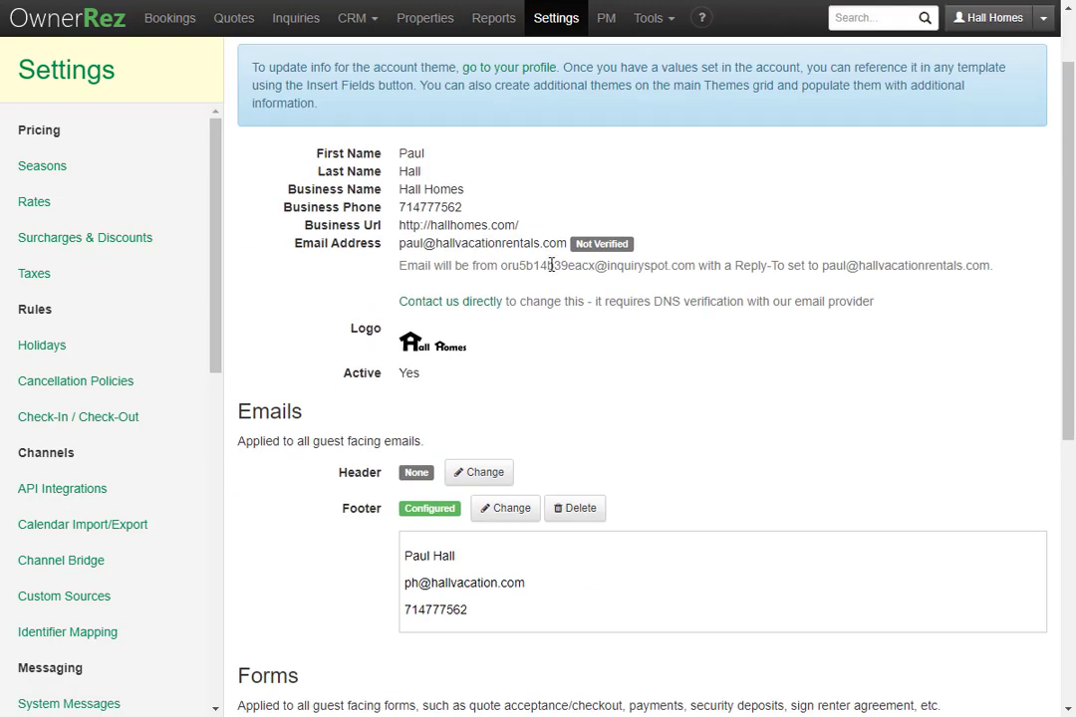
pyautogui.scroll(-2, 564, 429)
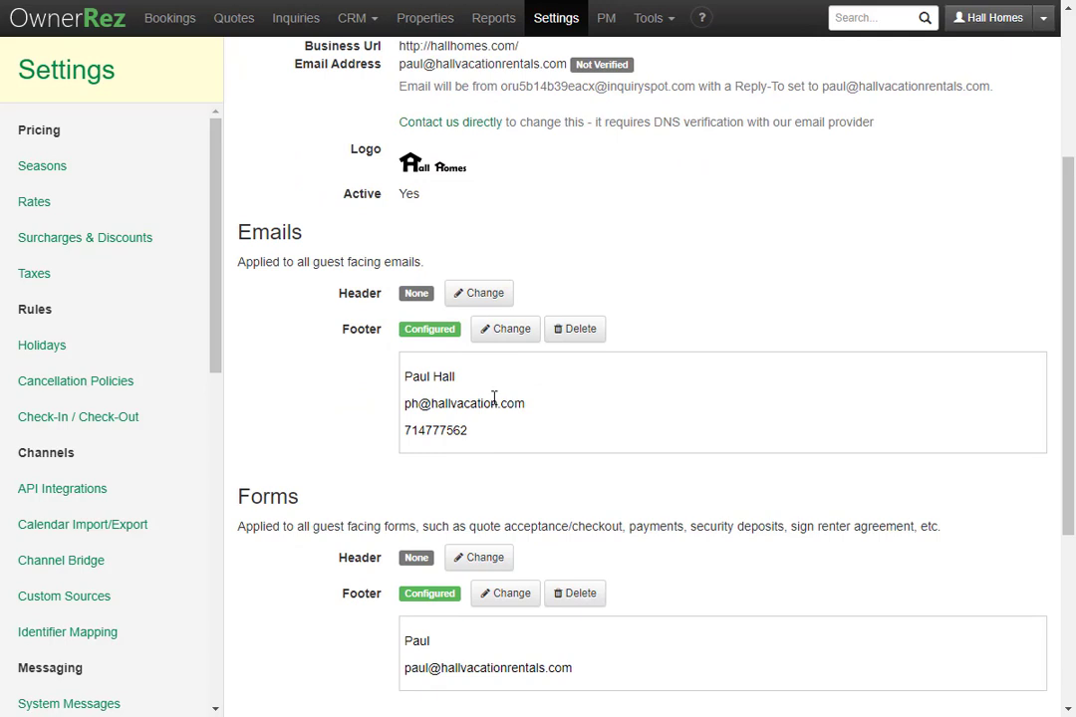
pyautogui.click(504, 330)
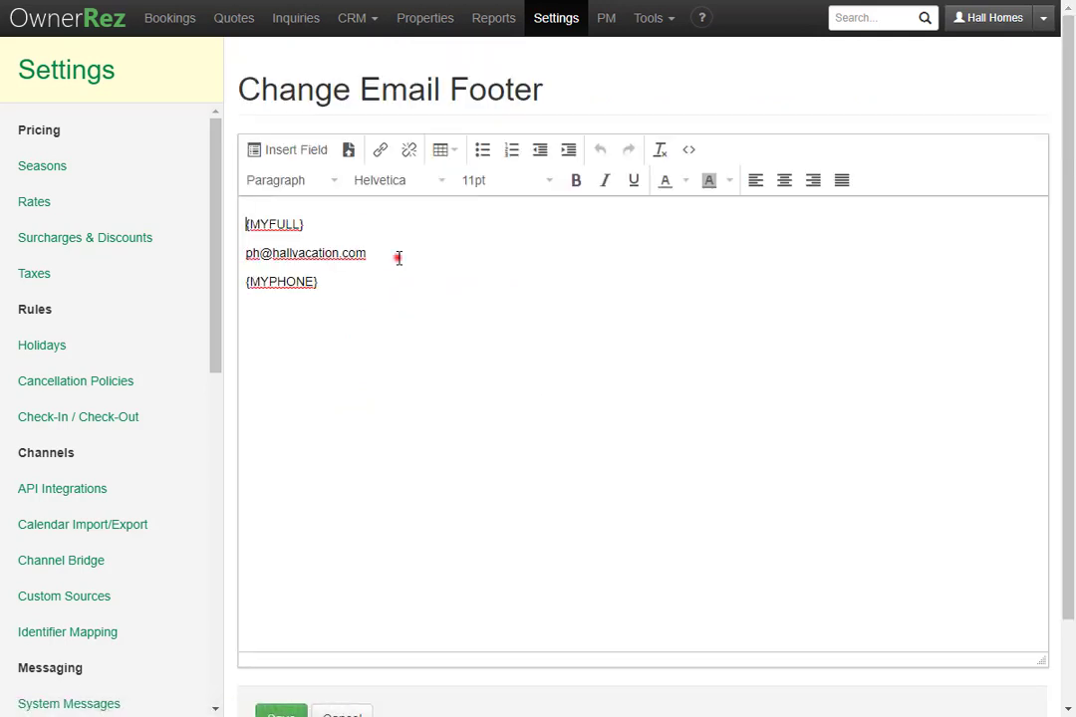
pyautogui.moveTo(401, 258); pyautogui.dragTo(192, 262)
pyautogui.press('BackSpace')
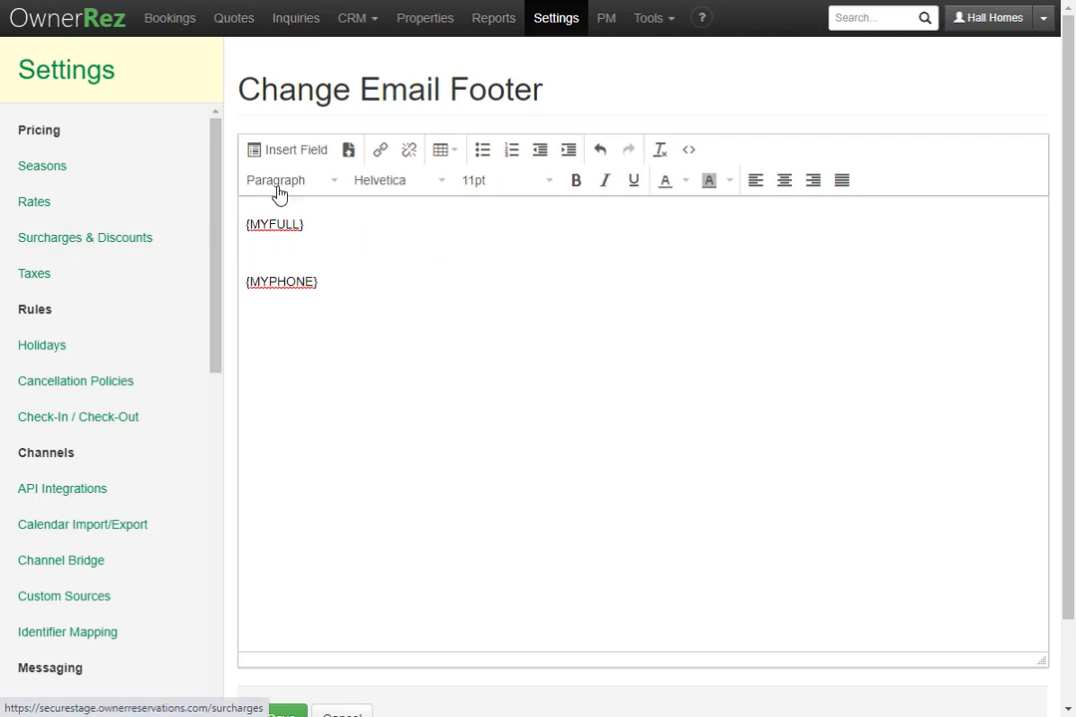
pyautogui.click(294, 155)
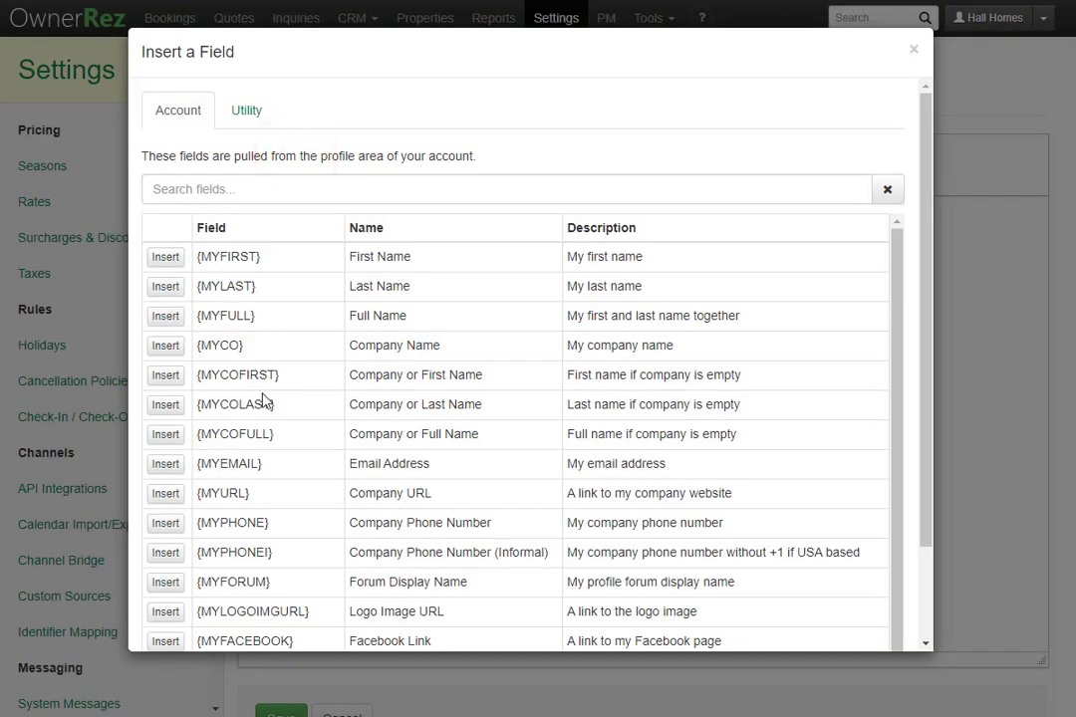
pyautogui.click(163, 474)
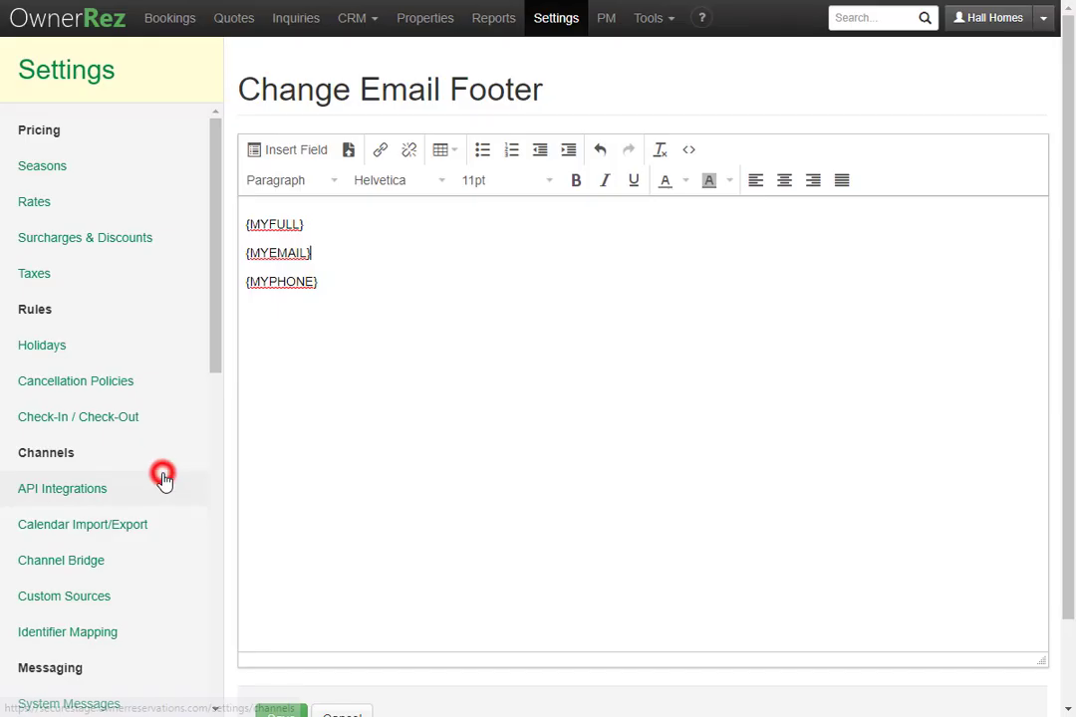
pyautogui.scroll(-1, 261, 557)
pyautogui.click(280, 621)
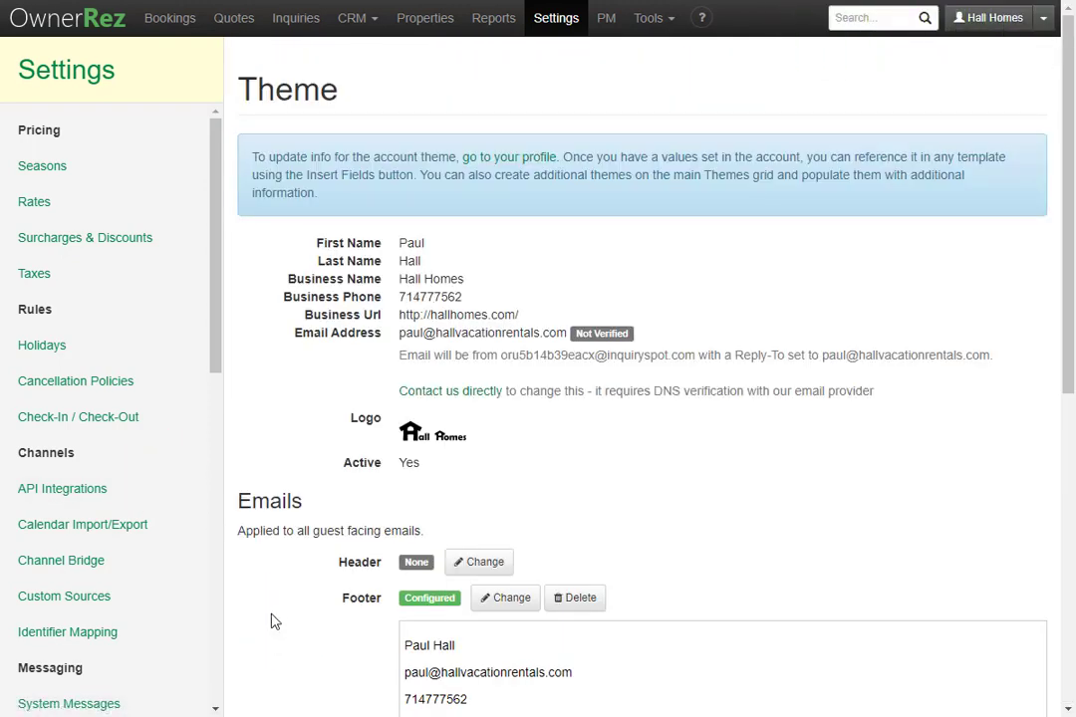
pyautogui.scroll(-5, 125, 618)
pyautogui.click(117, 531)
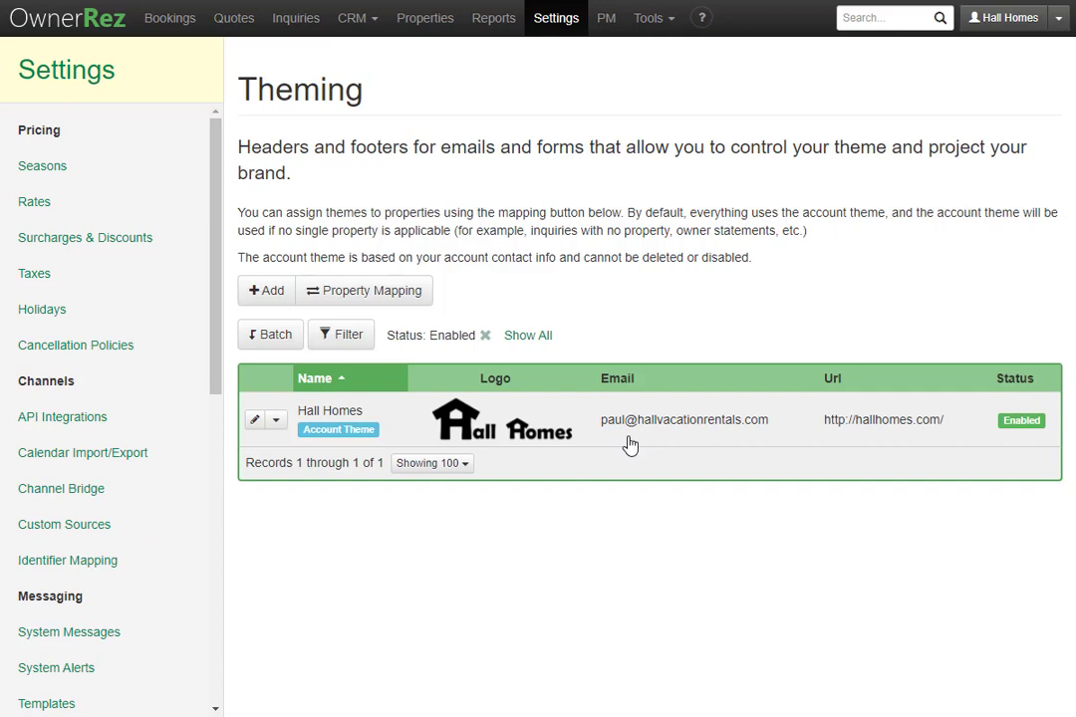
# Add a new theme with the contact's first name, last name and email address, and save it.
pyautogui.click(268, 291)
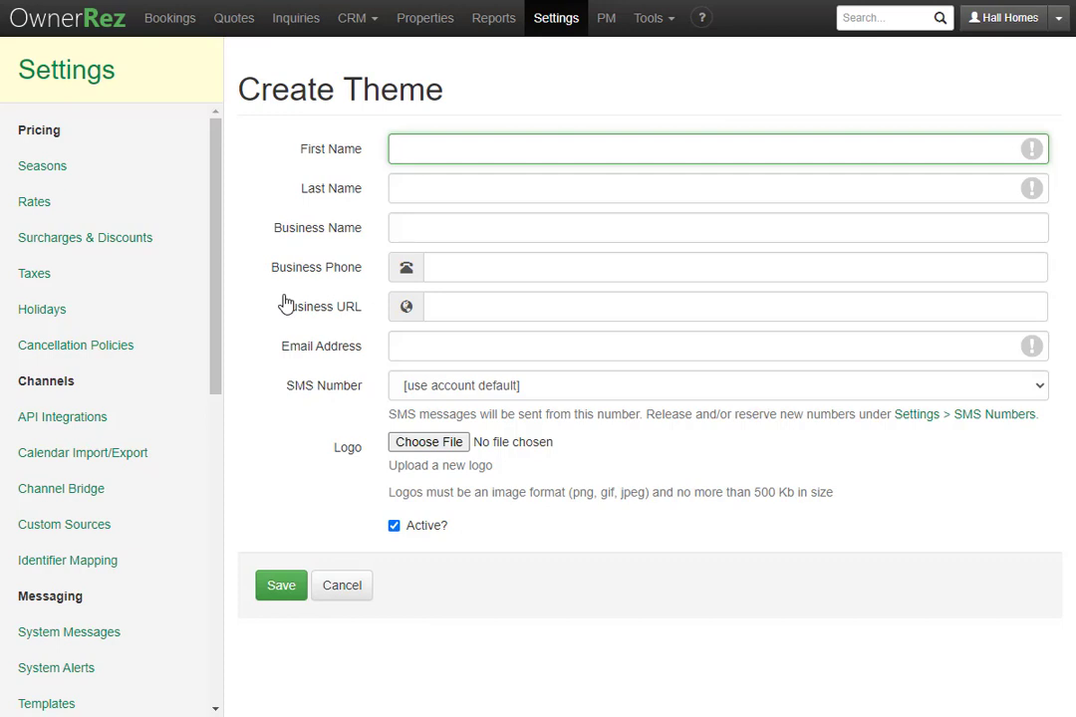
pyautogui.press('Tab')
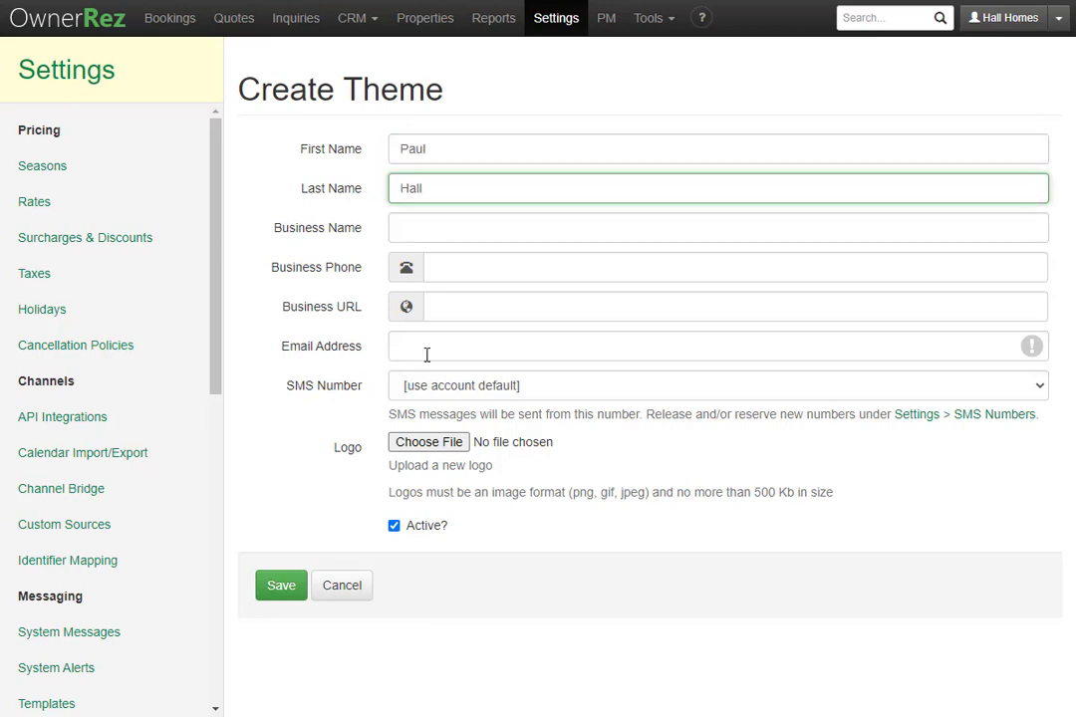
pyautogui.click(431, 354)
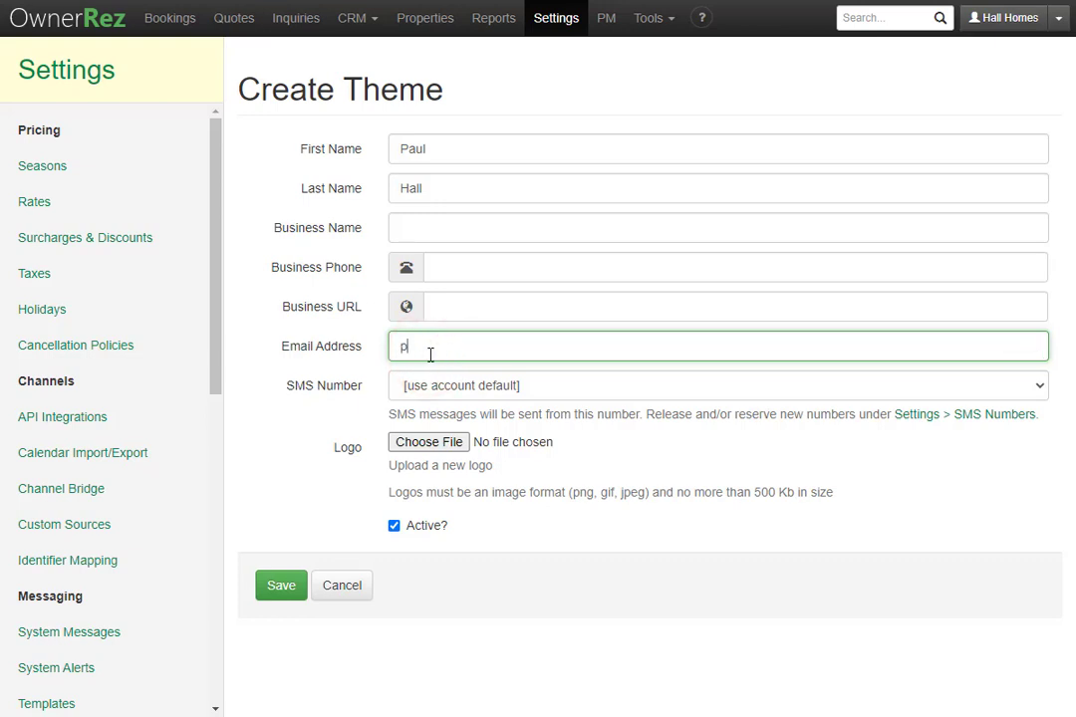
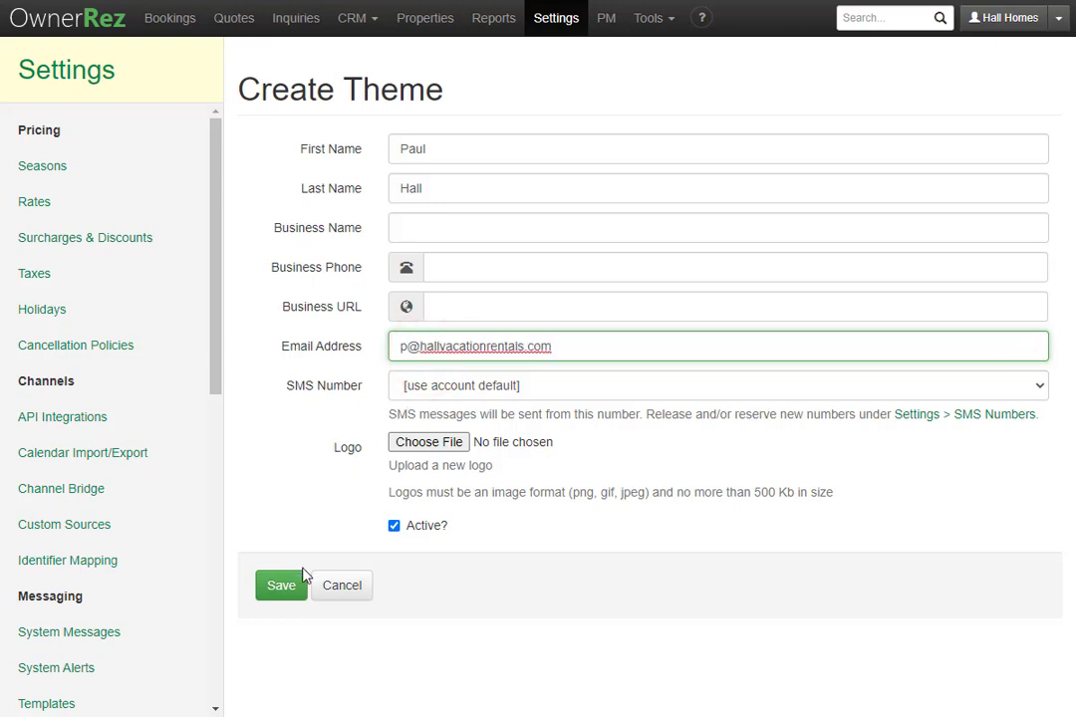
pyautogui.click(284, 588)
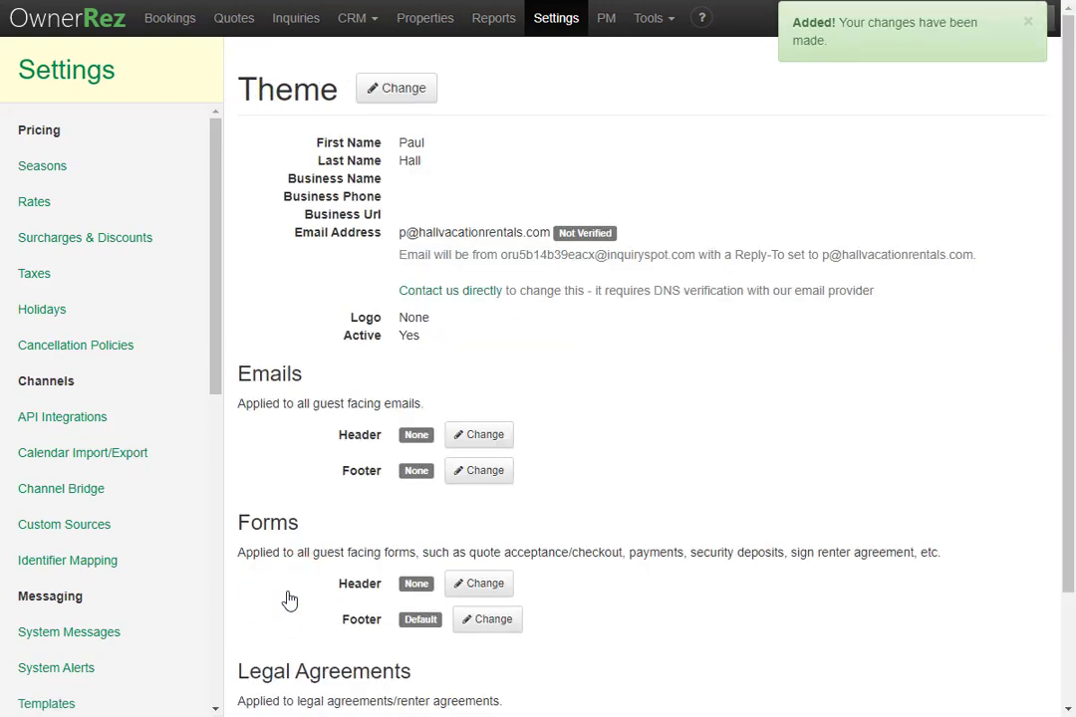
# Create the new theme's email footer with {MYFIRST} and {MYPHONE} and save it.
pyautogui.scroll(-2, 286, 591)
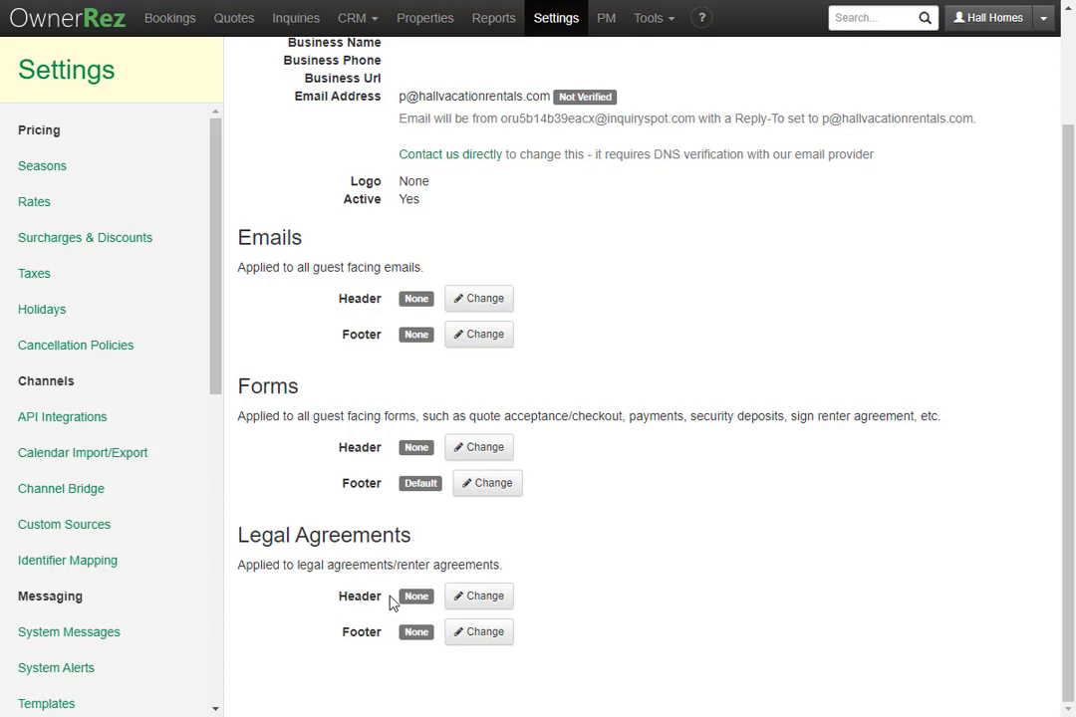
pyautogui.click(476, 337)
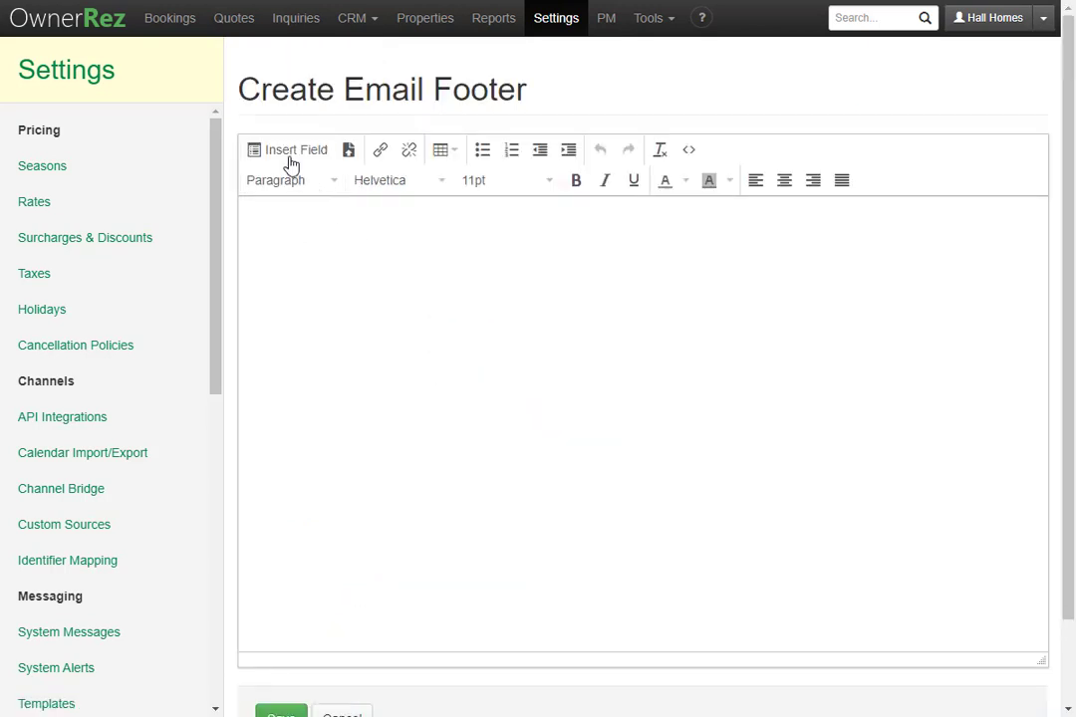
pyautogui.click(287, 157)
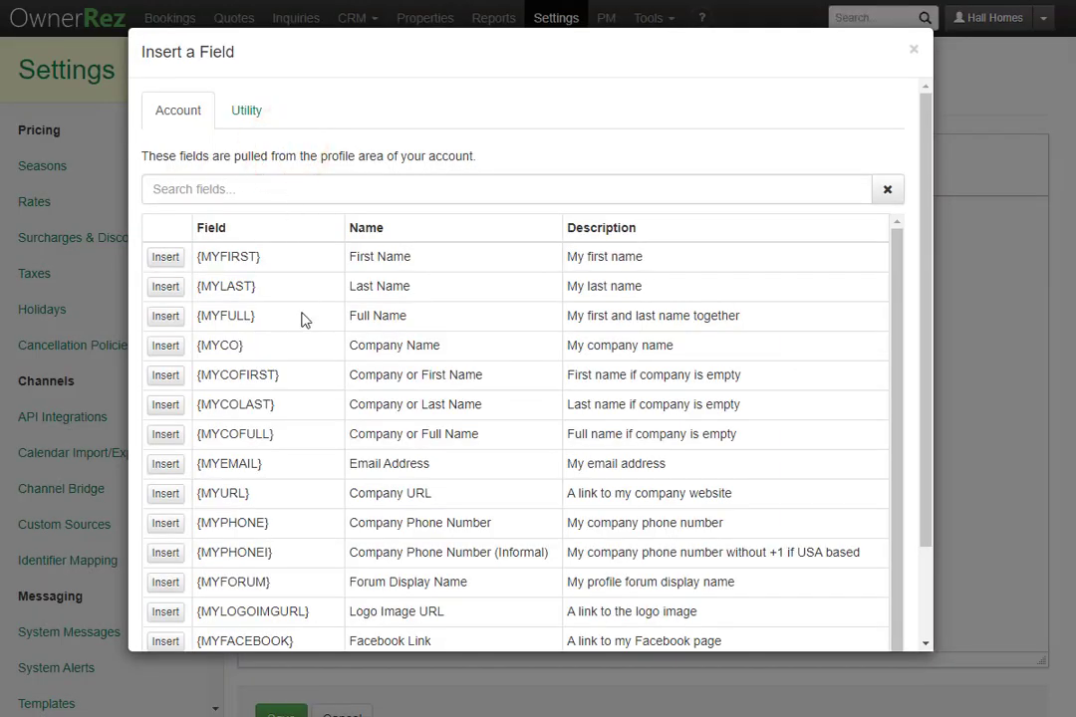
pyautogui.click(165, 257)
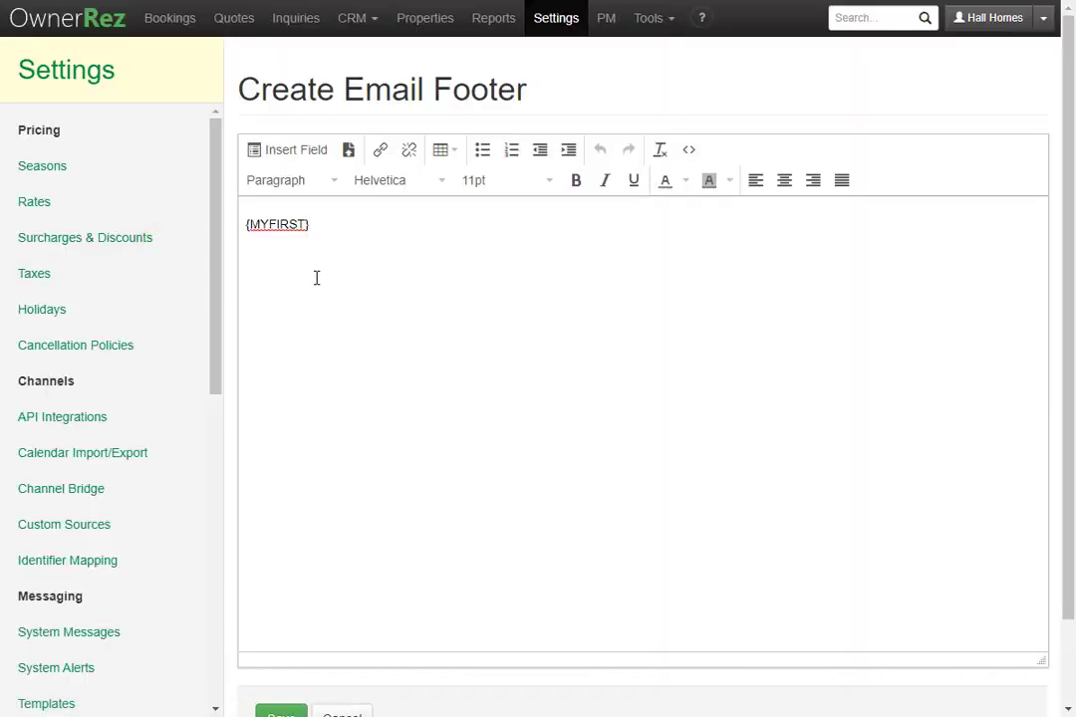
pyautogui.click(278, 152)
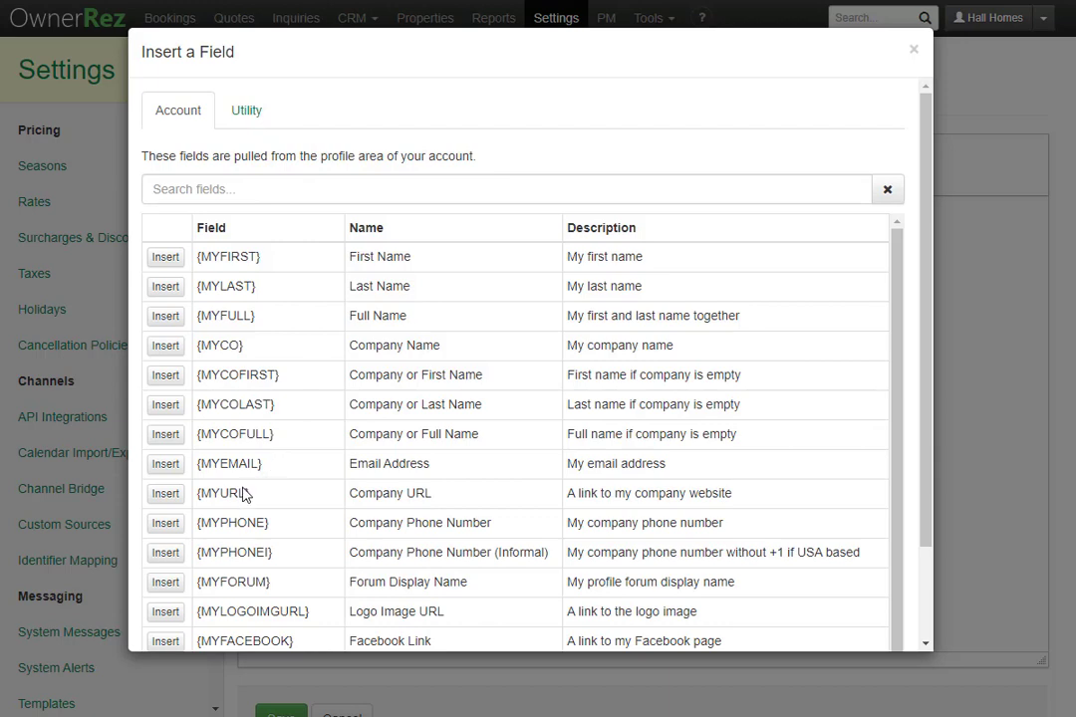
pyautogui.click(167, 528)
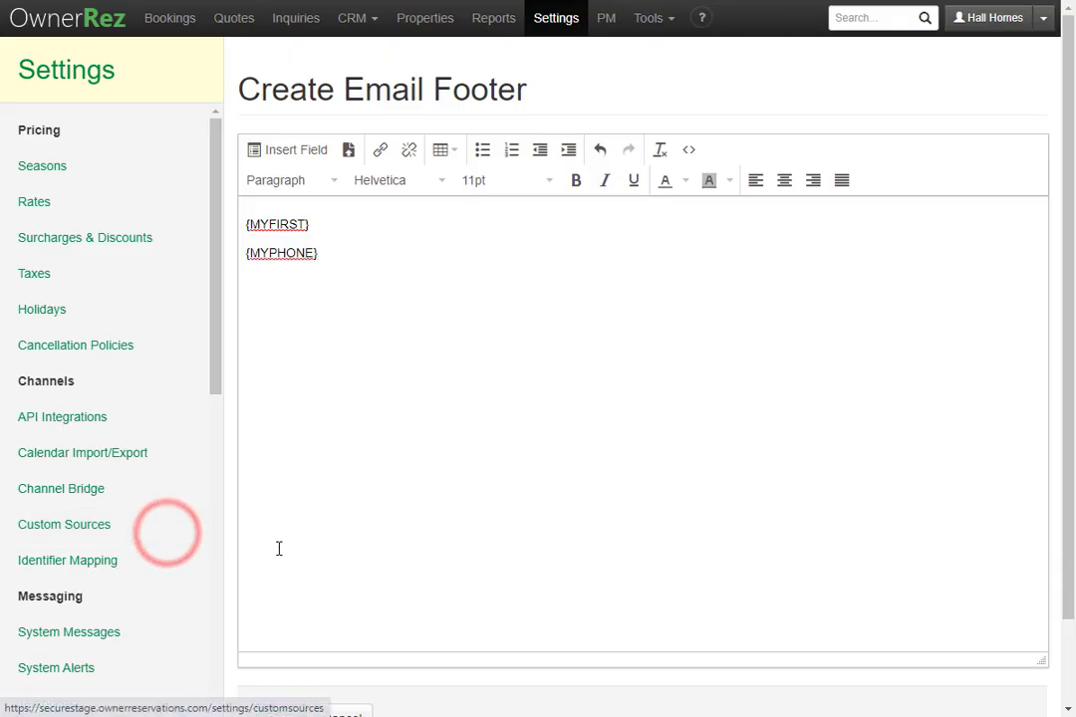
pyautogui.scroll(-1, 281, 551)
pyautogui.click(281, 618)
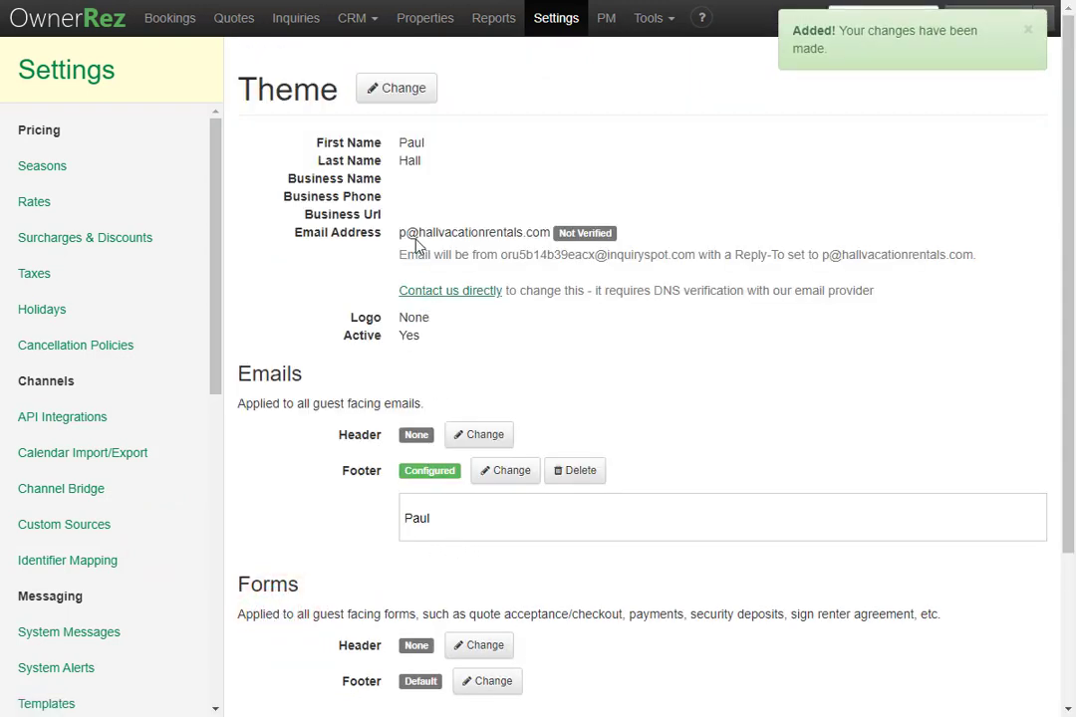
pyautogui.click(396, 90)
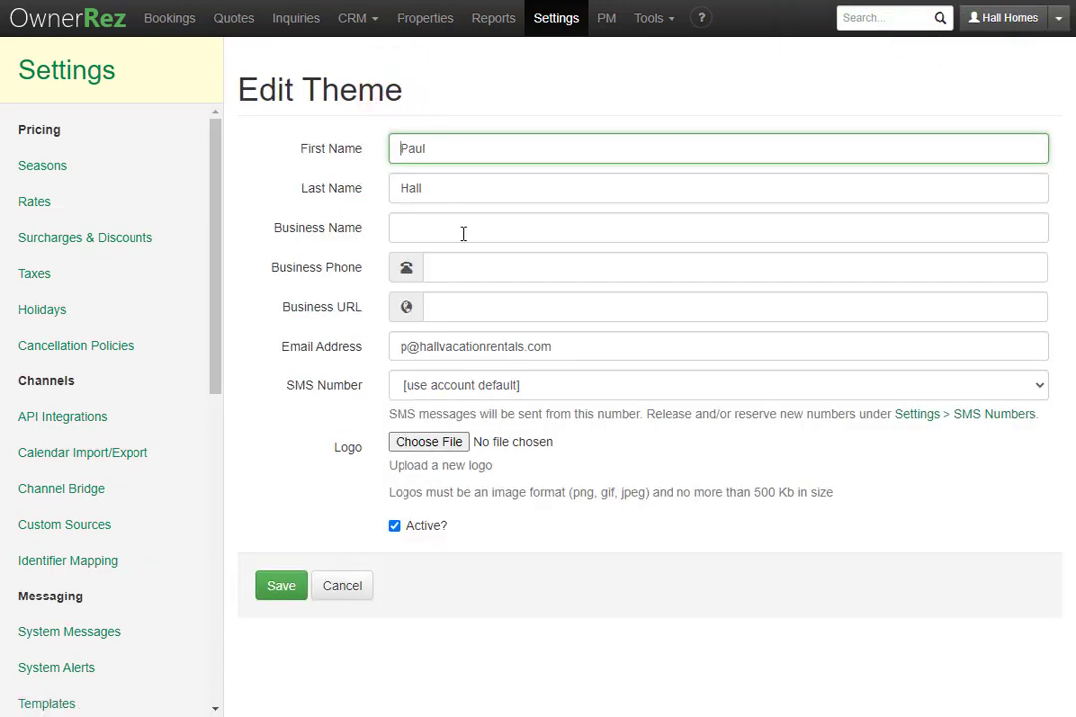
# Save a business phone number on the second theme, then reopen its Edit Theme form.
pyautogui.click(472, 263)
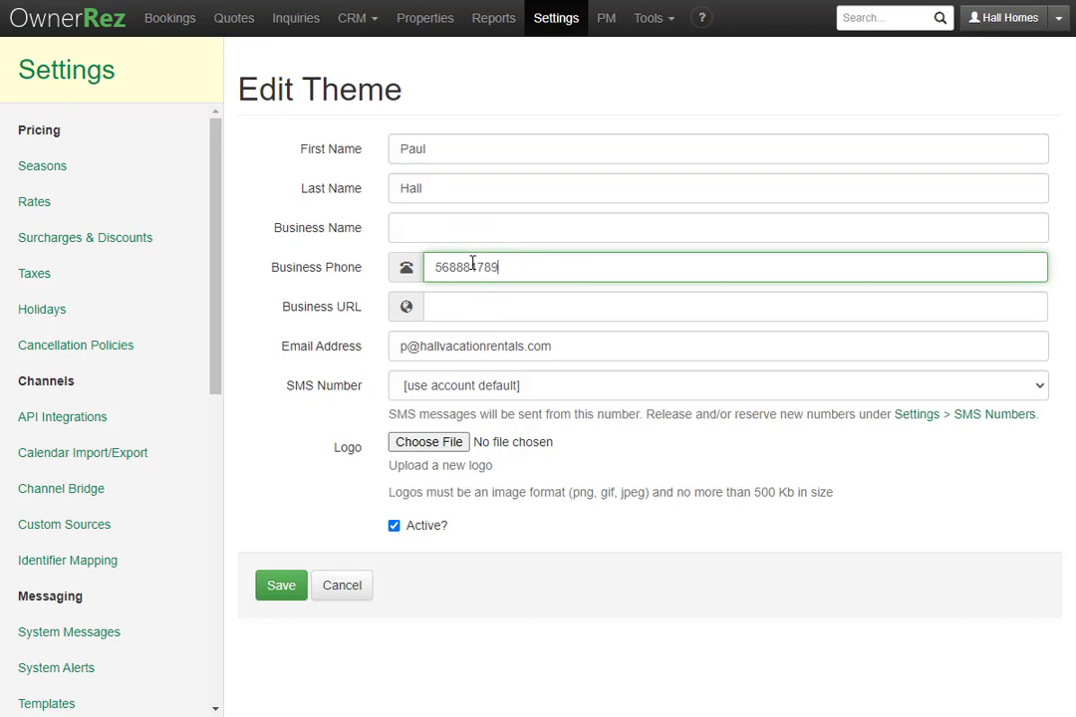
pyautogui.click(280, 585)
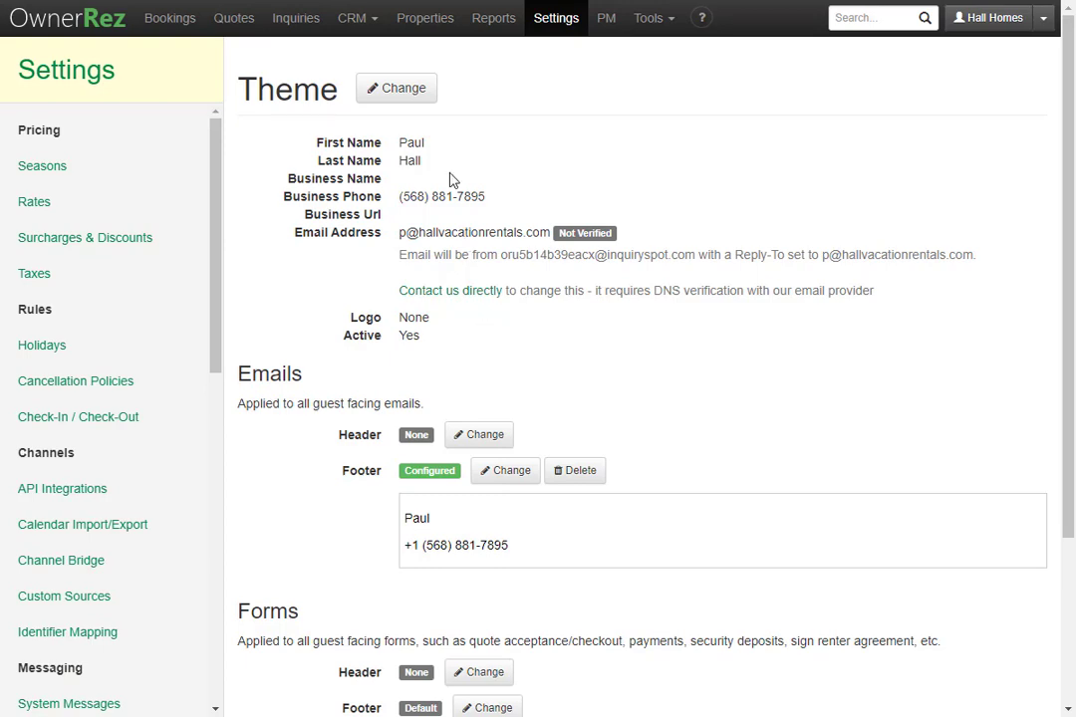
pyautogui.click(403, 90)
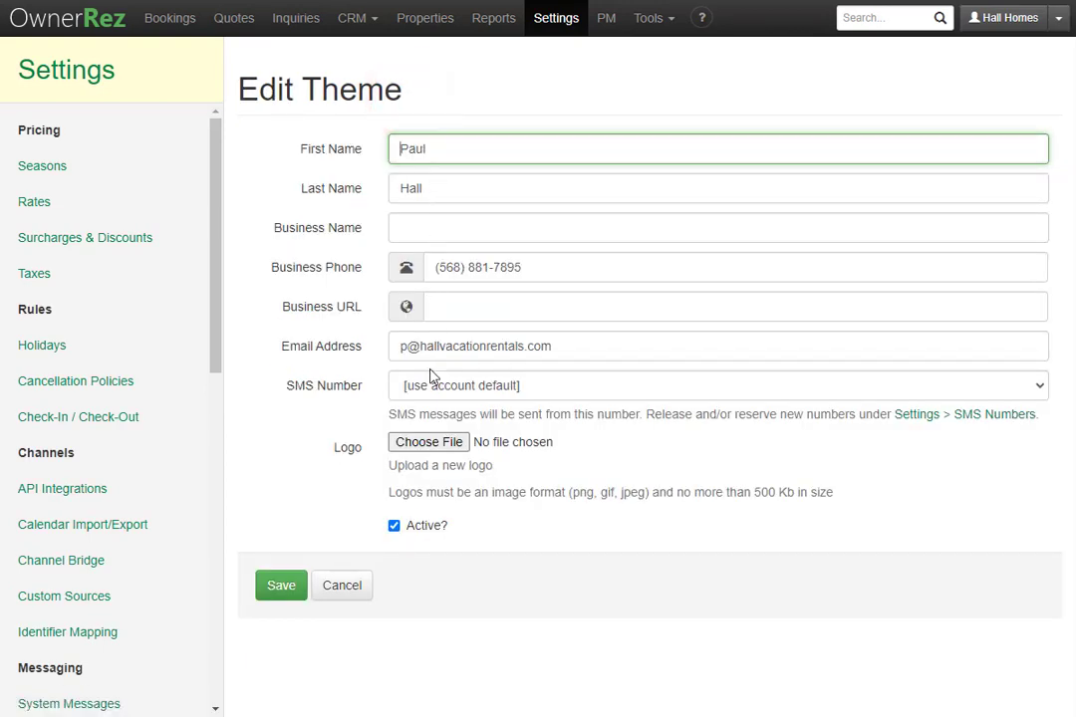
# Upload 'Hall Homes logo 2.png' as the second theme's logo, save, and return to Theming.
pyautogui.click(428, 442)
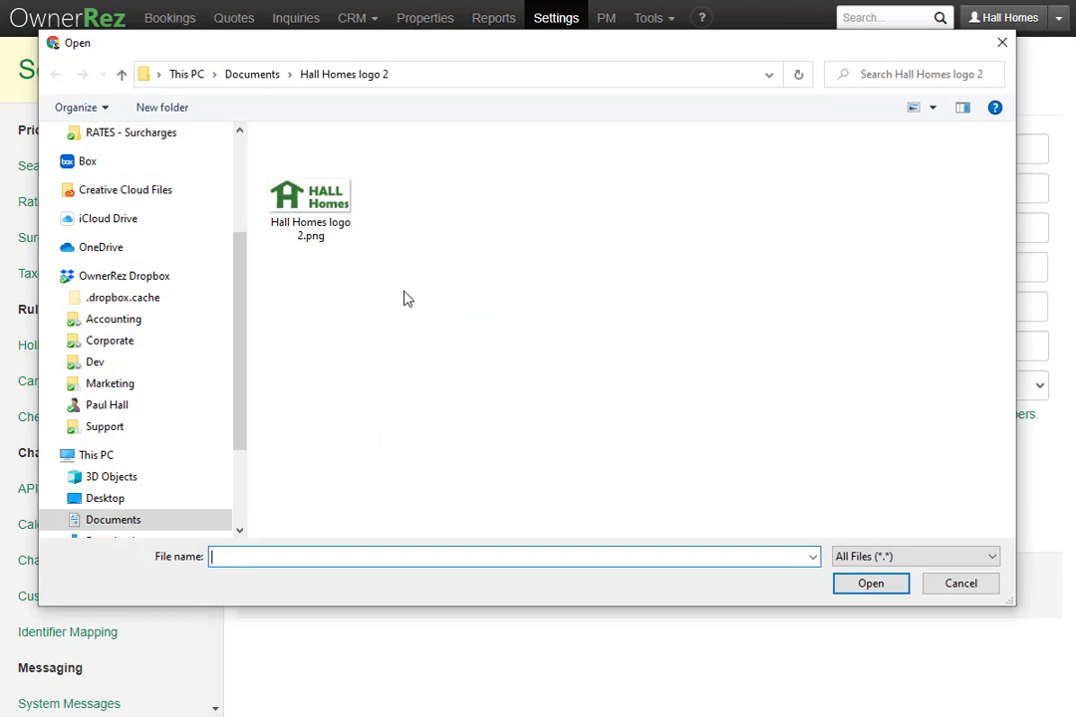
pyautogui.click(324, 204)
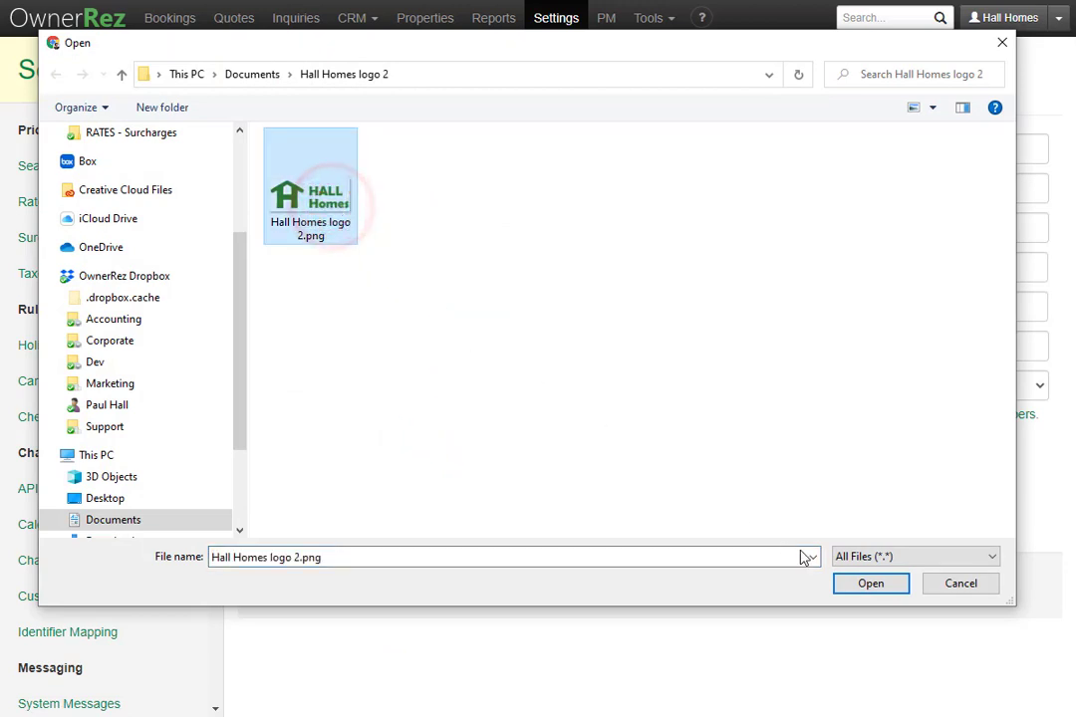
pyautogui.click(874, 583)
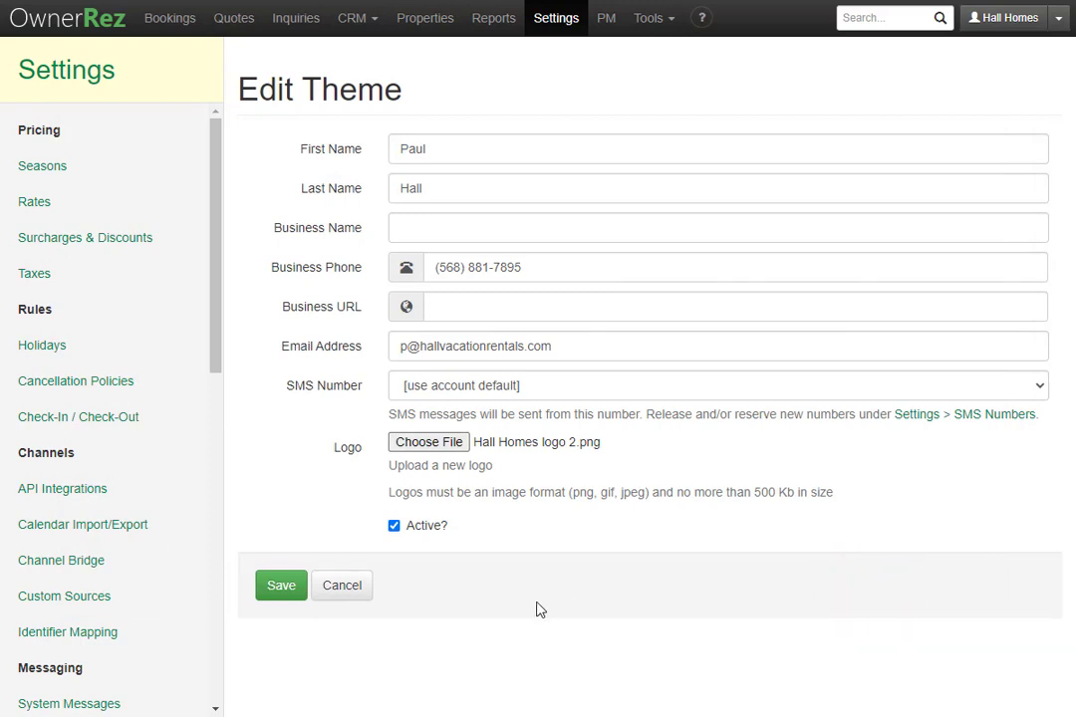
pyautogui.click(288, 584)
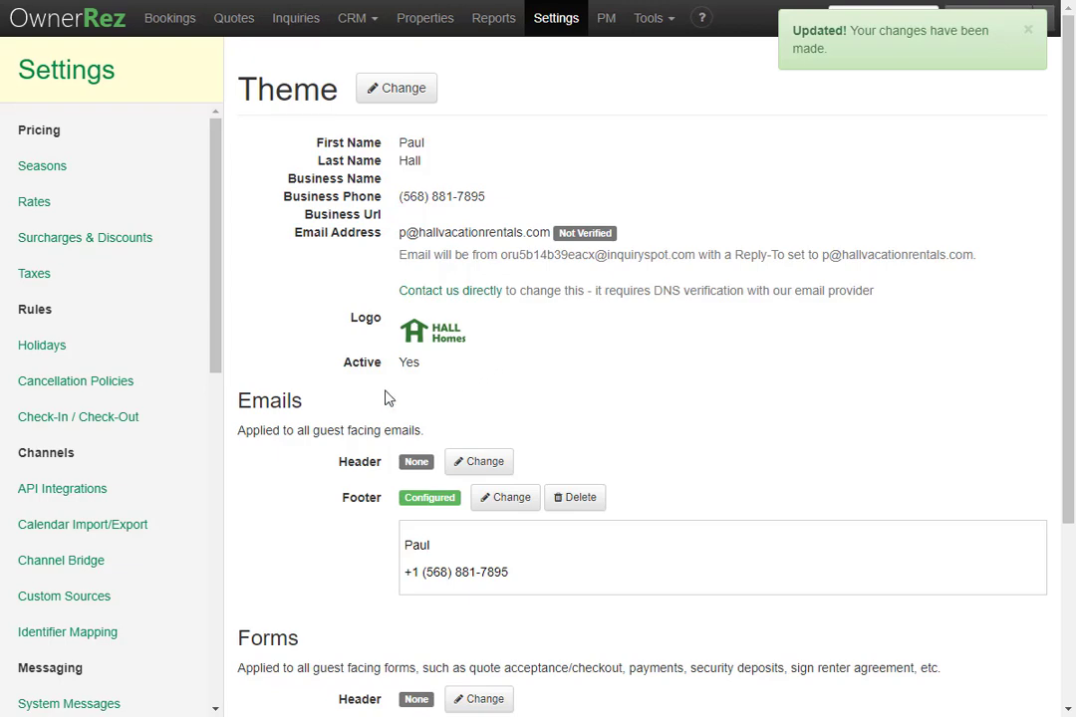
pyautogui.scroll(-6, 161, 450)
pyautogui.click(160, 441)
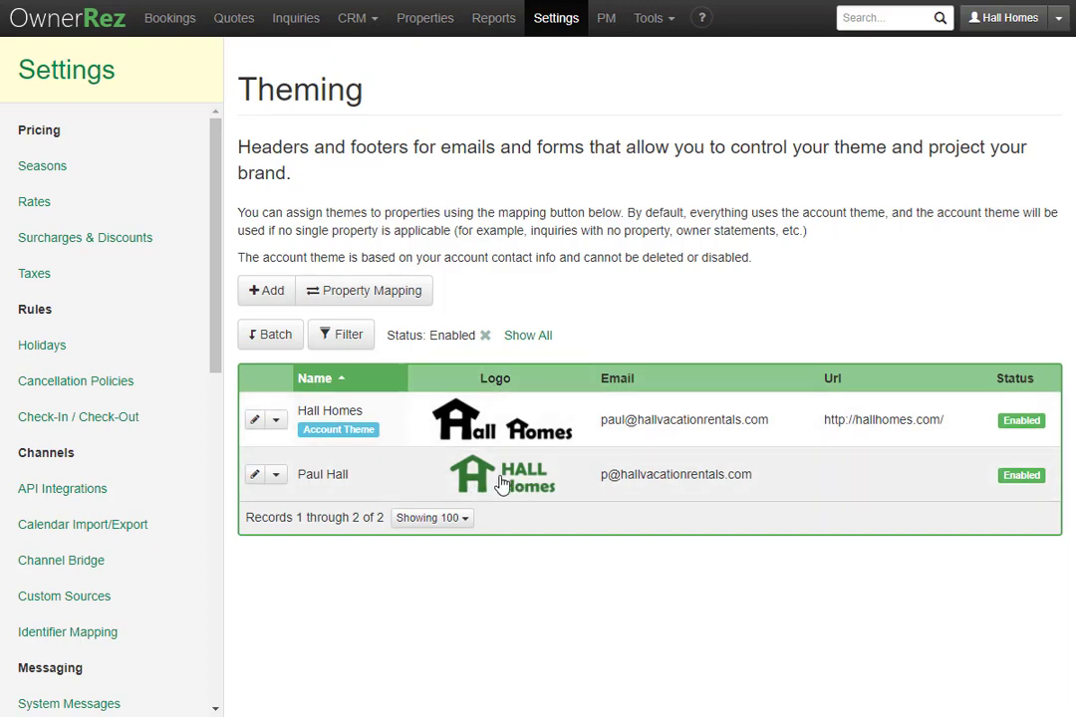
# Delete the second theme's uploaded logo, save it, and go back to the Theming list.
pyautogui.click(526, 485)
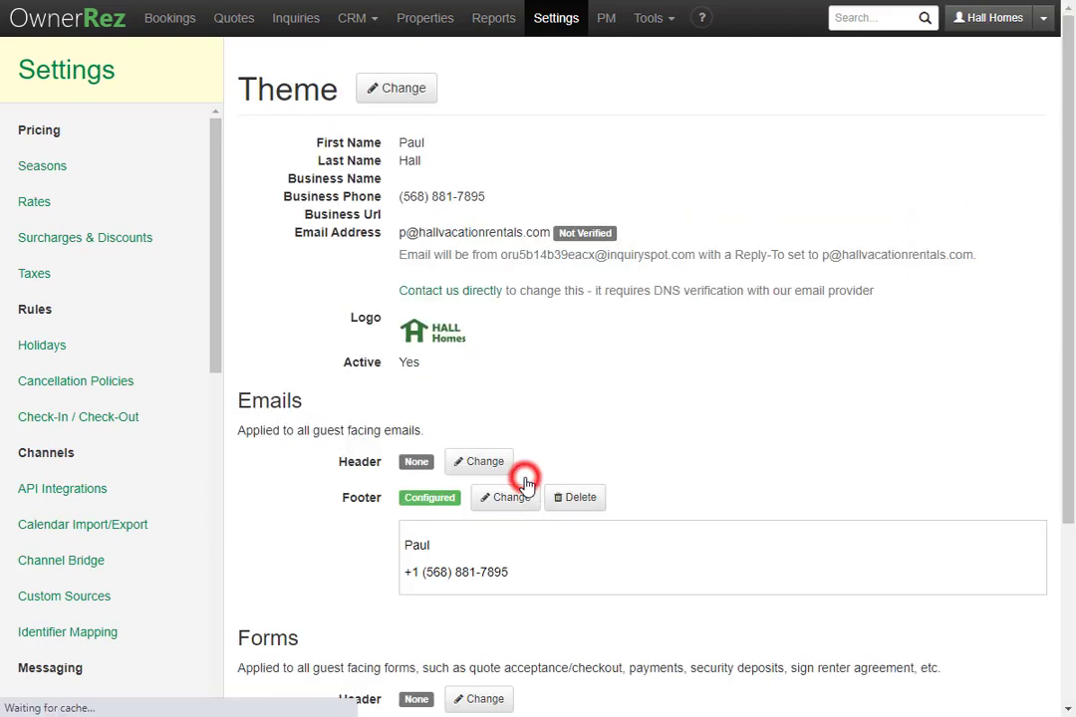
pyautogui.click(404, 89)
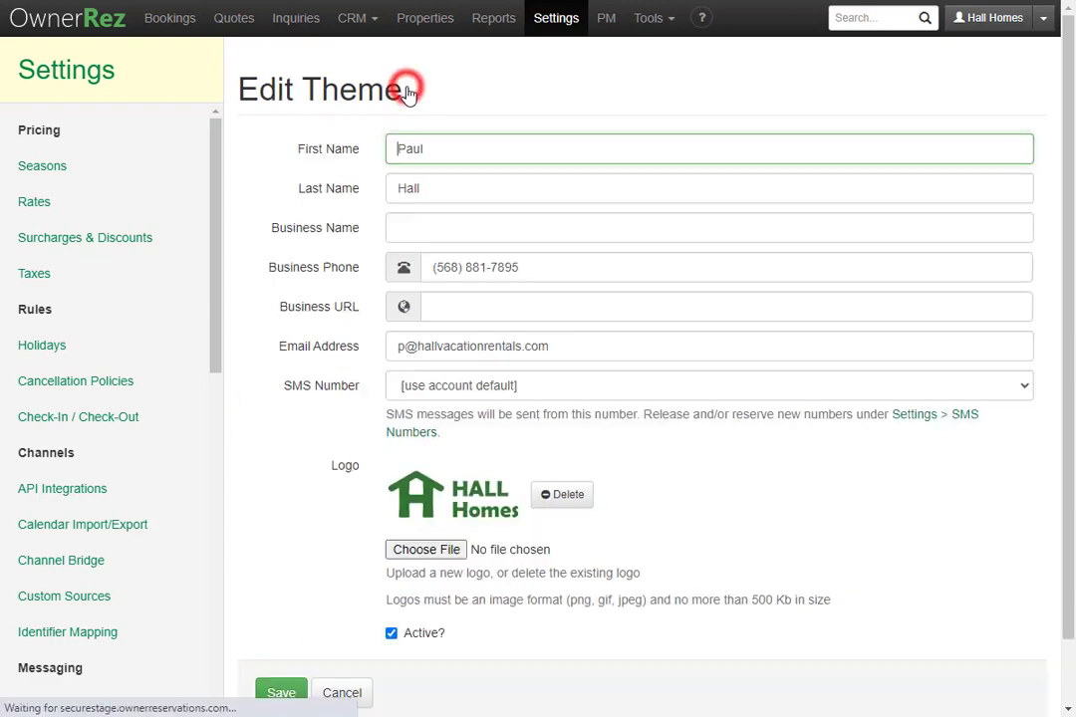
pyautogui.click(564, 497)
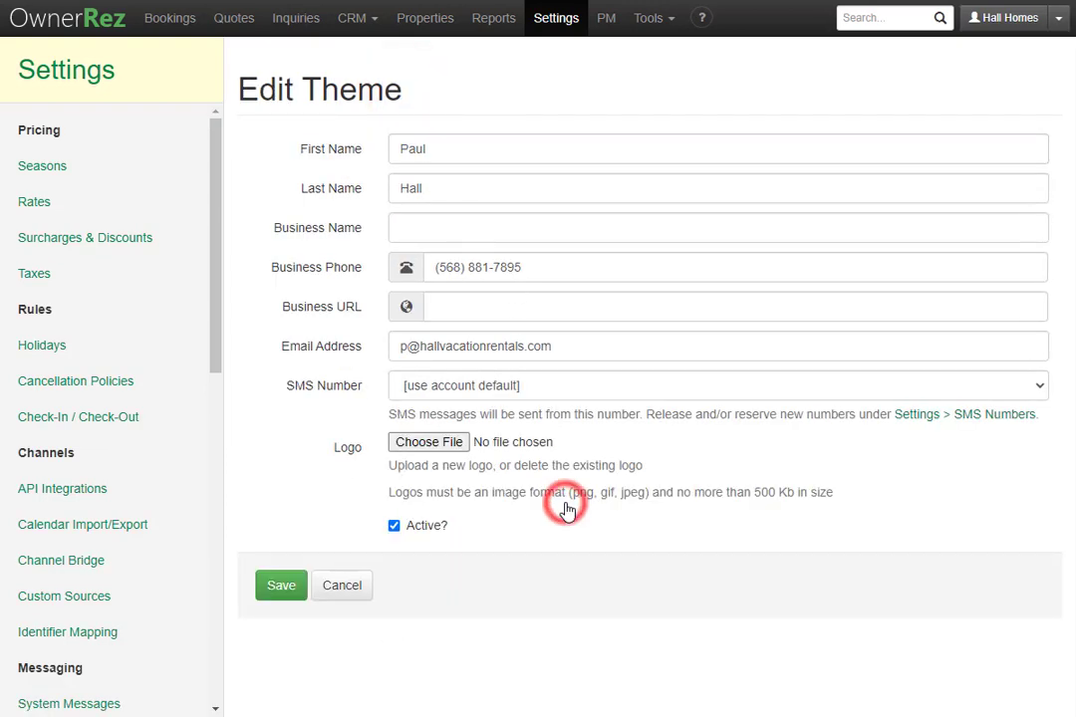
pyautogui.click(279, 589)
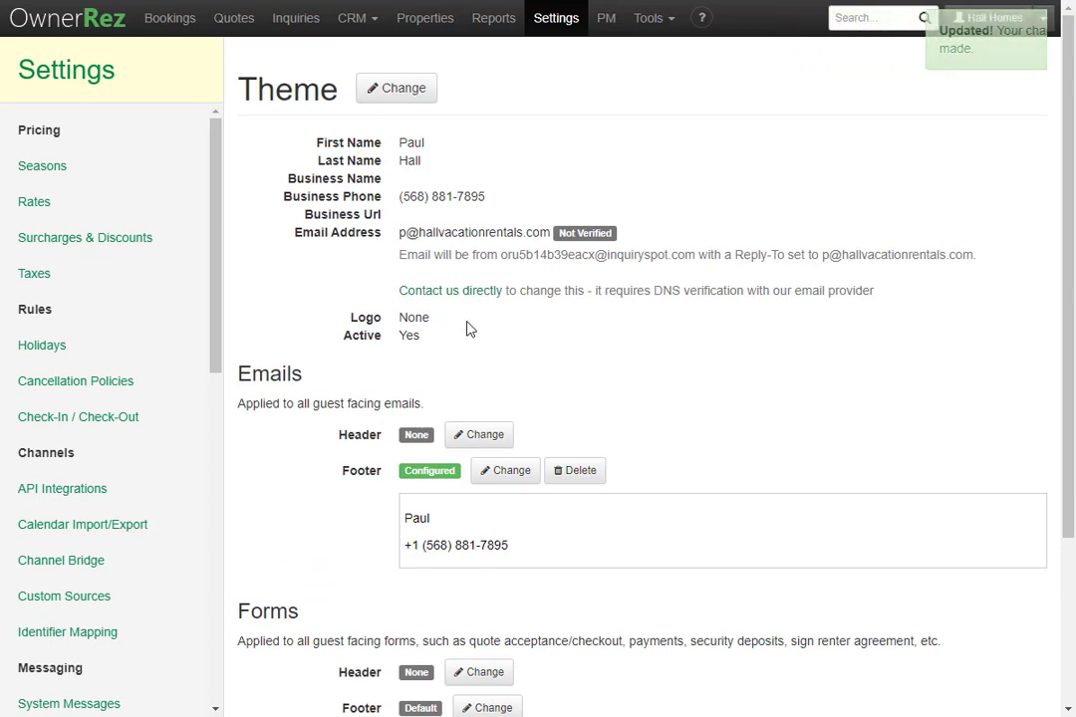
pyautogui.scroll(-5, 149, 420)
pyautogui.click(140, 589)
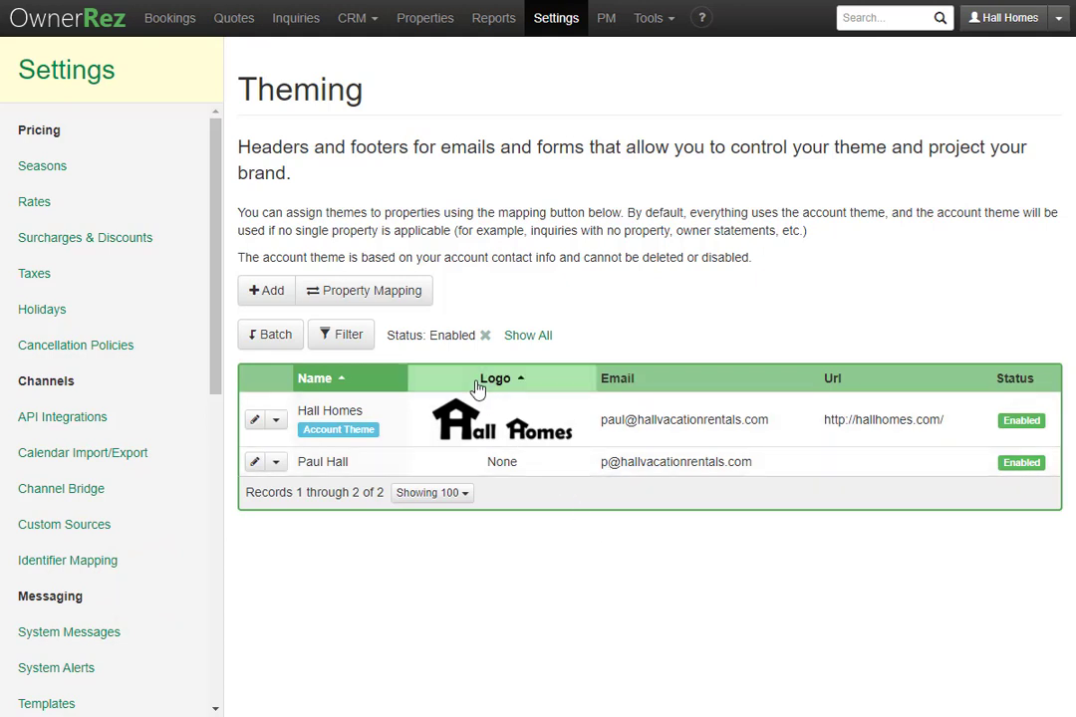
# Set Bear Valley's theme to the second theme in Property Mapping, save, then open the Status filter.
pyautogui.click(389, 301)
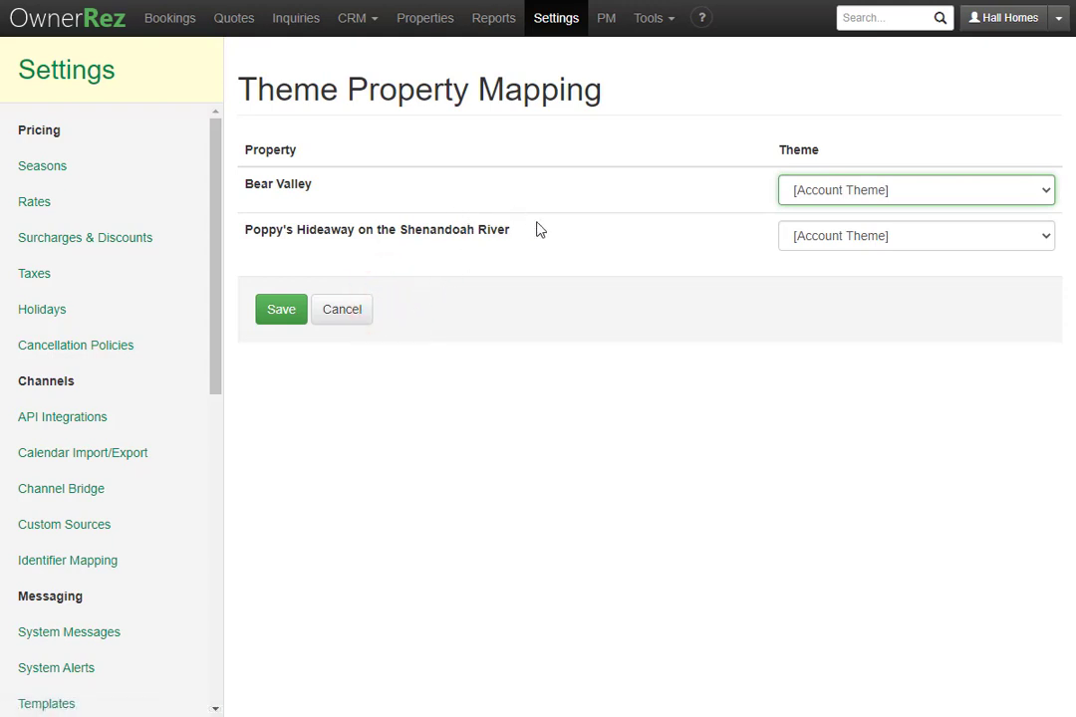
pyautogui.click(947, 198)
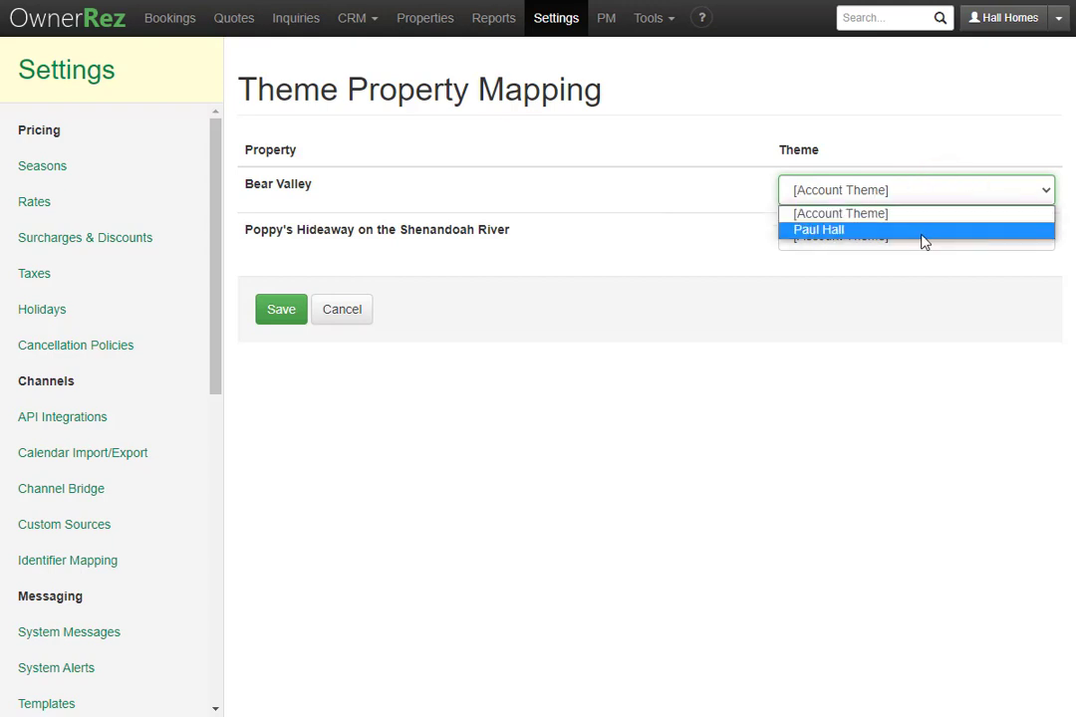
pyautogui.click(922, 233)
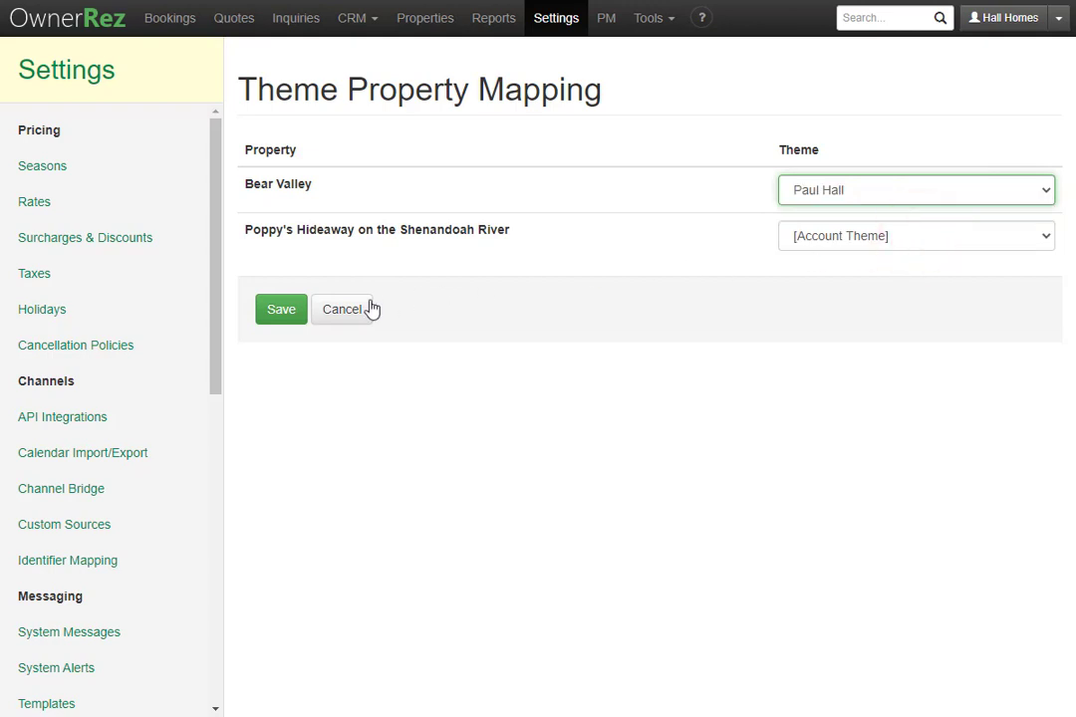
pyautogui.click(292, 316)
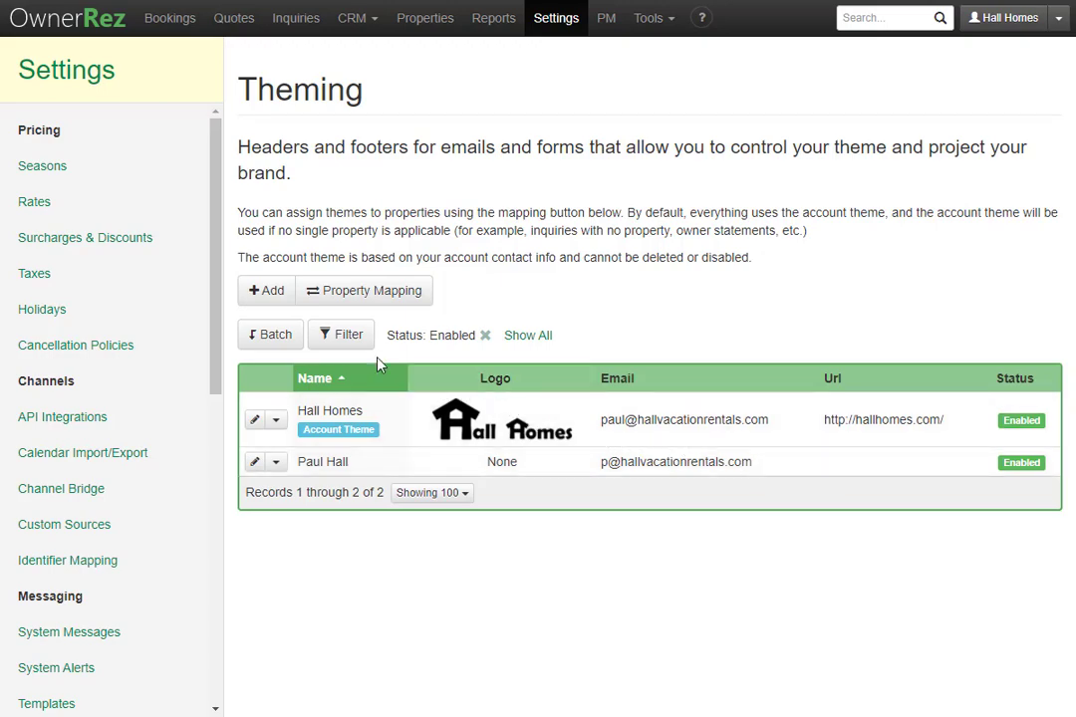
pyautogui.click(336, 349)
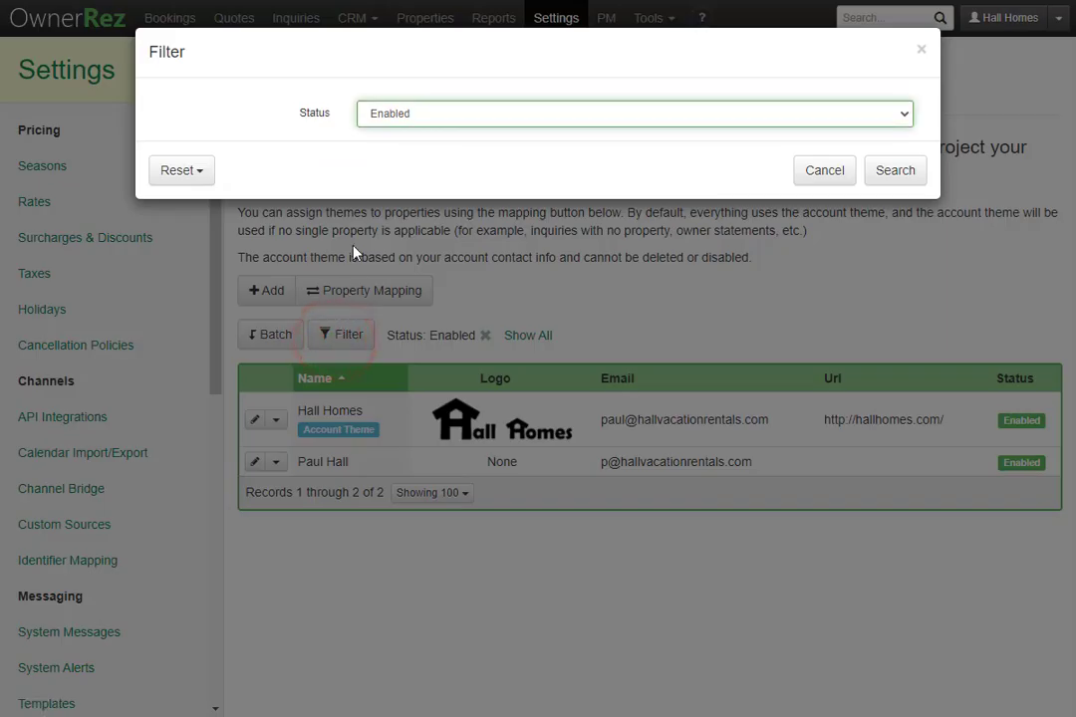
pyautogui.click(443, 117)
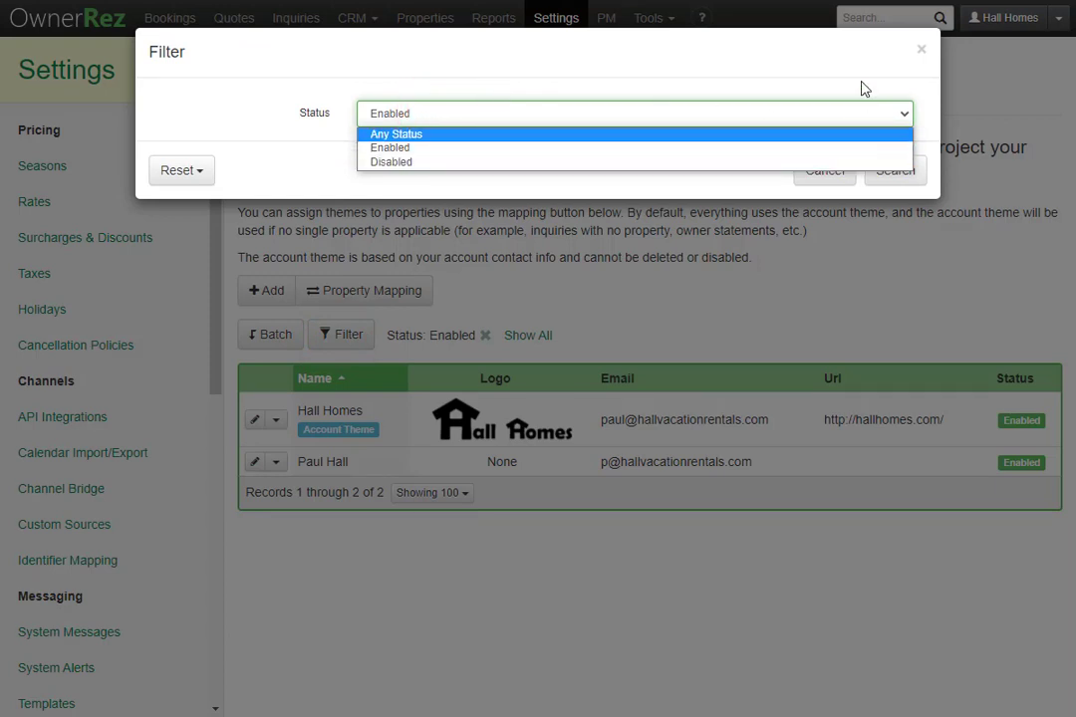
pyautogui.click(847, 168)
pyautogui.click(842, 166)
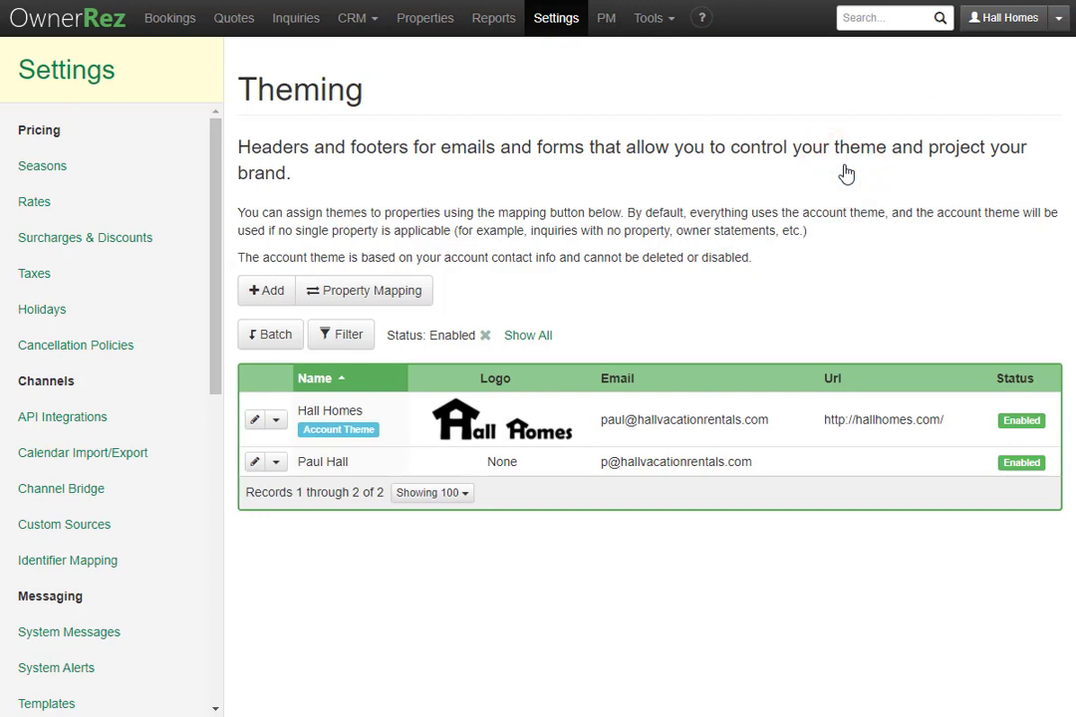
pyautogui.click(276, 423)
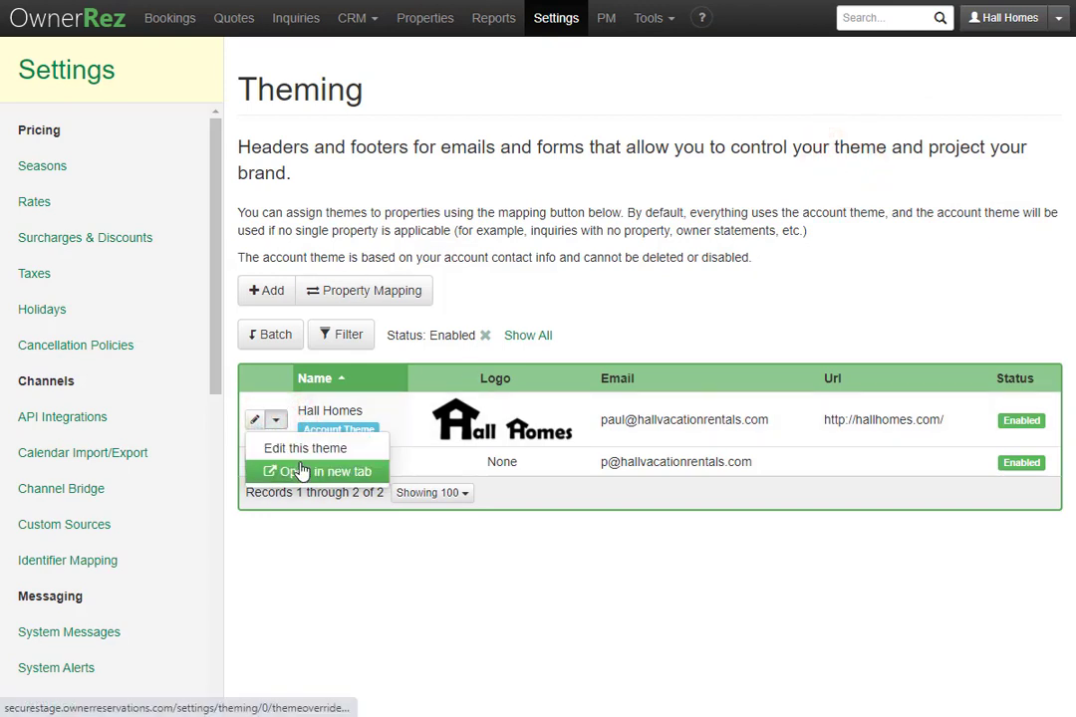
pyautogui.click(255, 423)
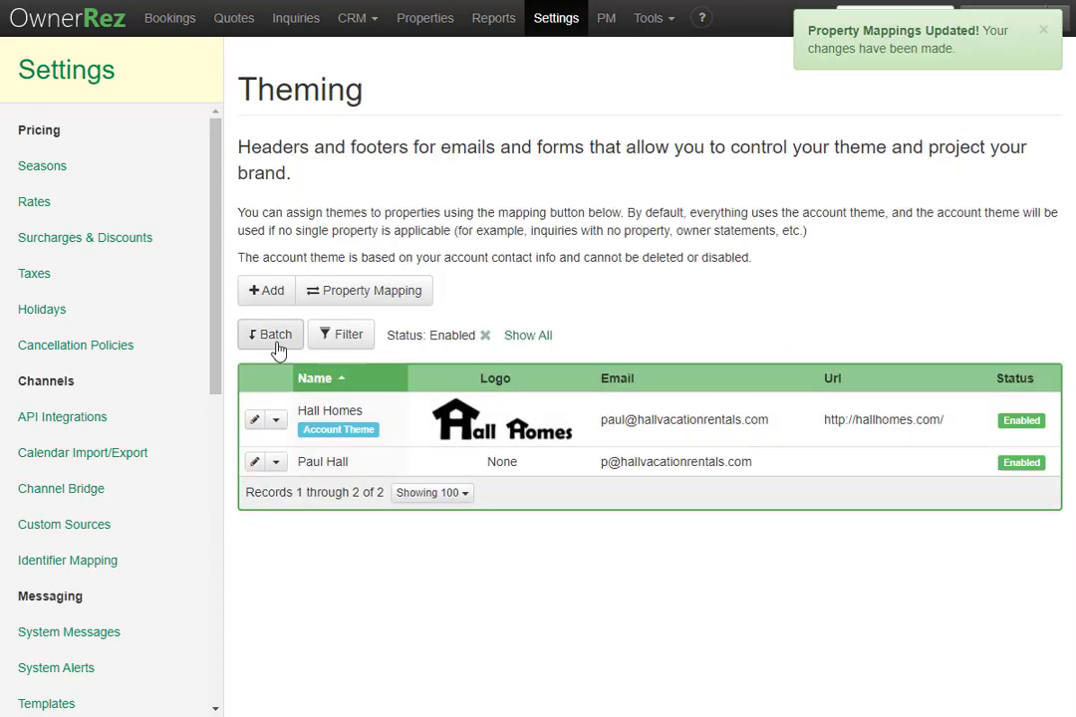
pyautogui.click(275, 342)
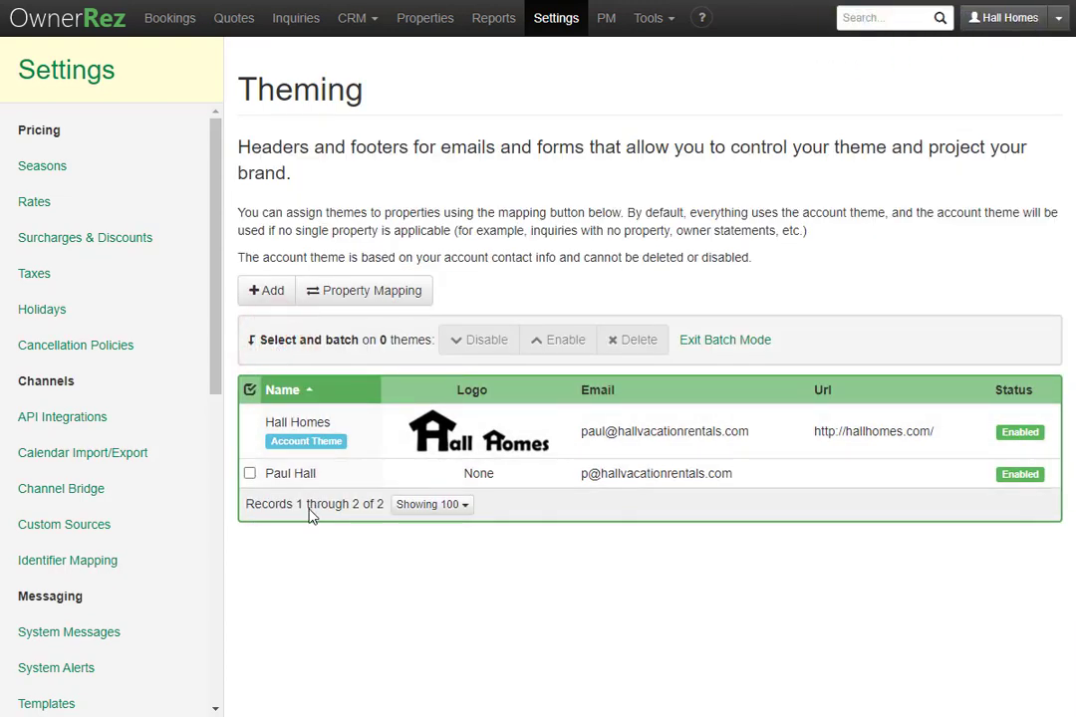
pyautogui.click(250, 476)
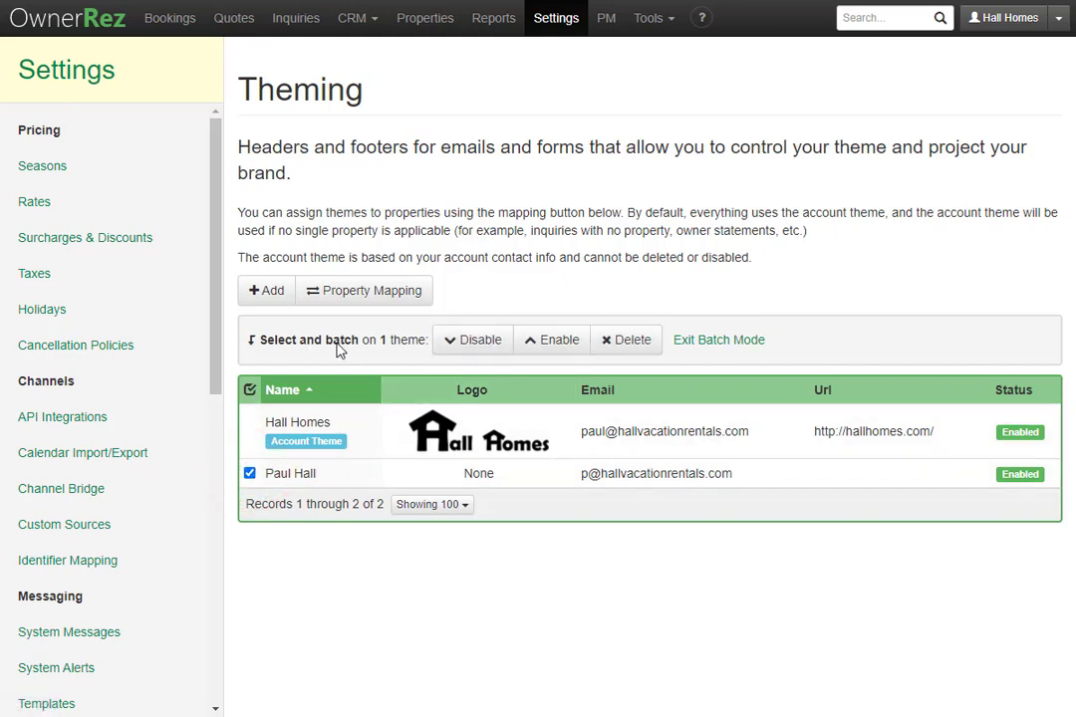
pyautogui.click(716, 344)
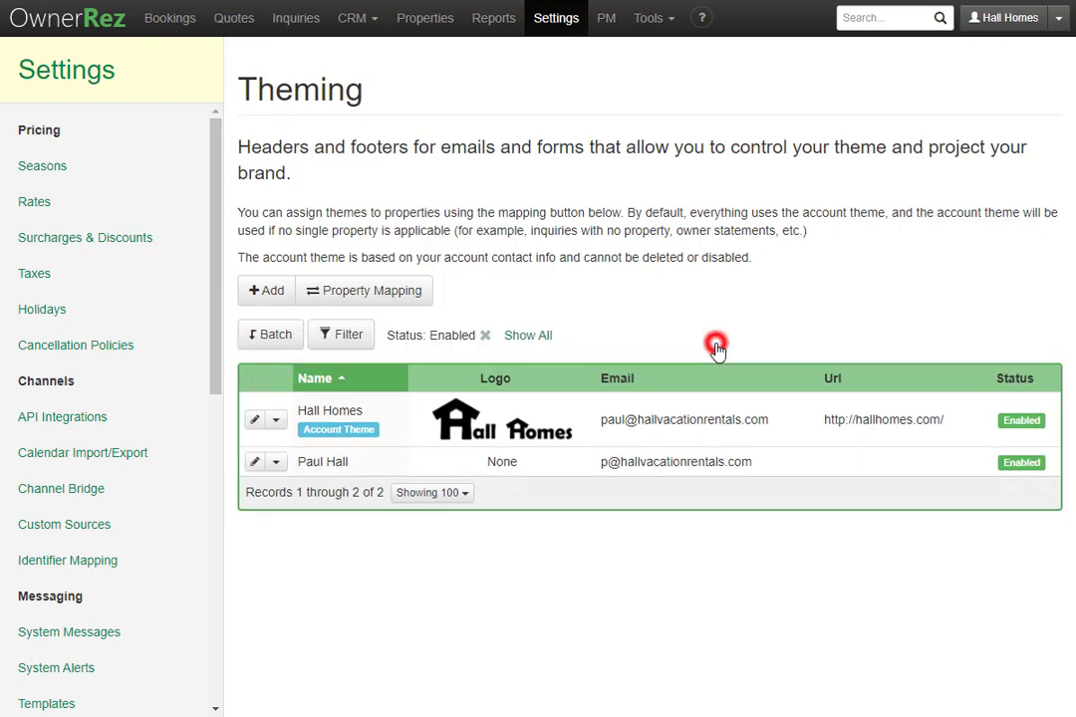